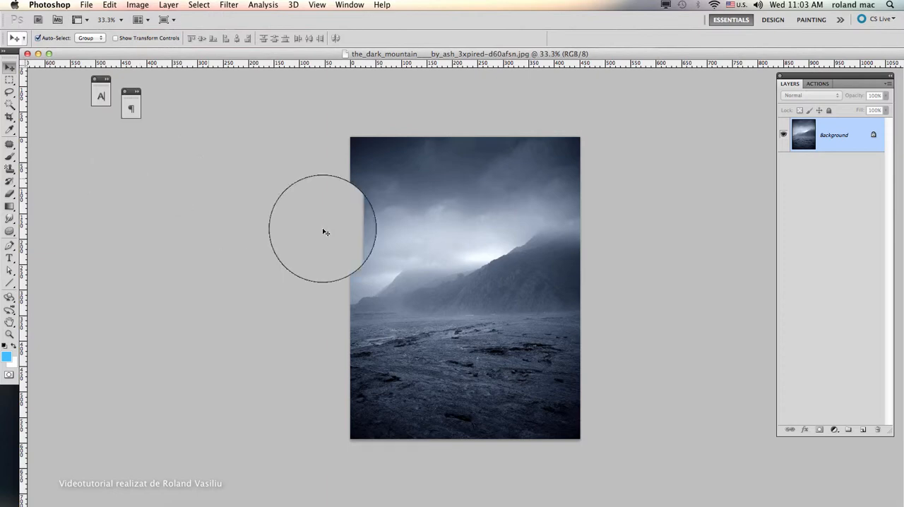
Step: Create a horizontal type mask over the image reading "dark mountain" with each word on its own line
{"action": "scroll", "coordinate": [484, 276], "scroll_direction": "up", "scroll_amount": 3}
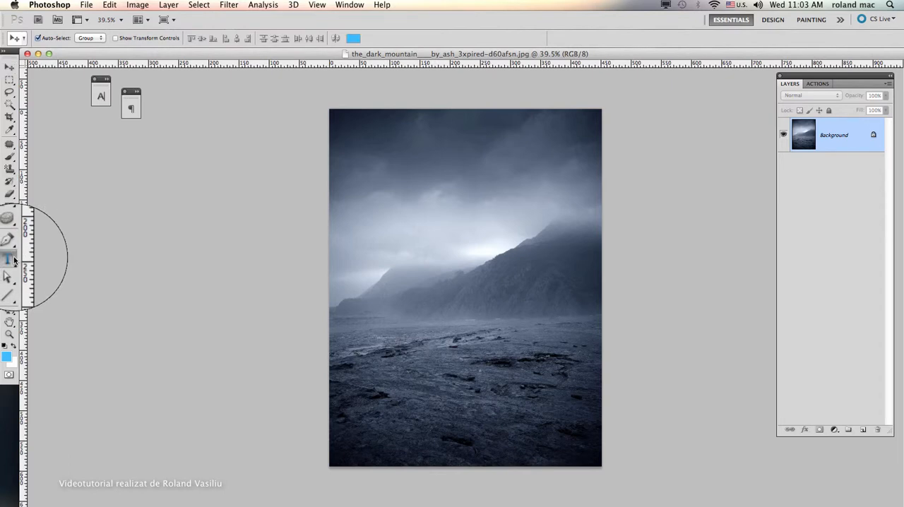
{"action": "left_click", "coordinate": [15, 260]}
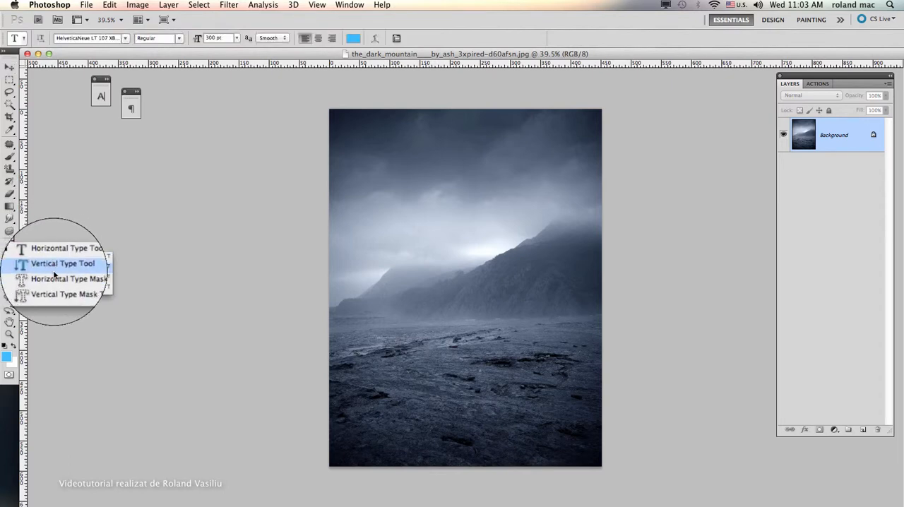
{"action": "left_click", "coordinate": [55, 274]}
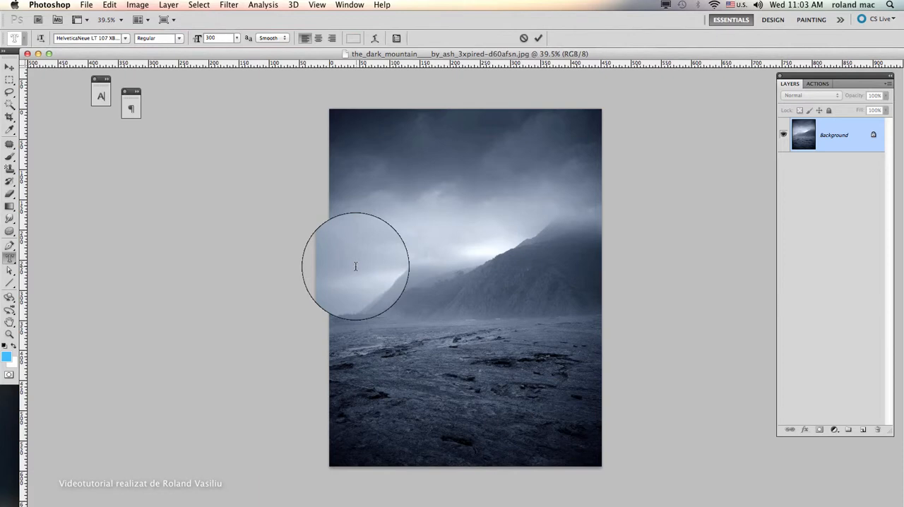
{"action": "left_click", "coordinate": [355, 266]}
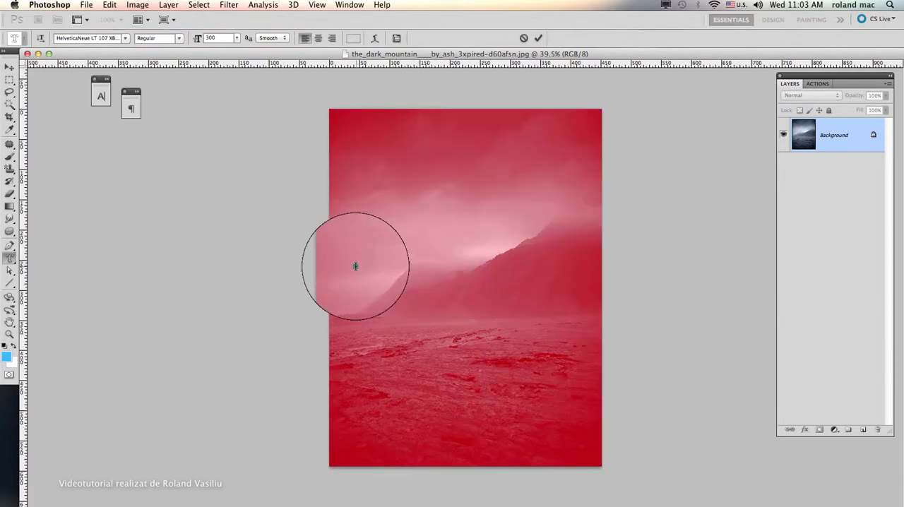
{"action": "type", "text": "Onr"}
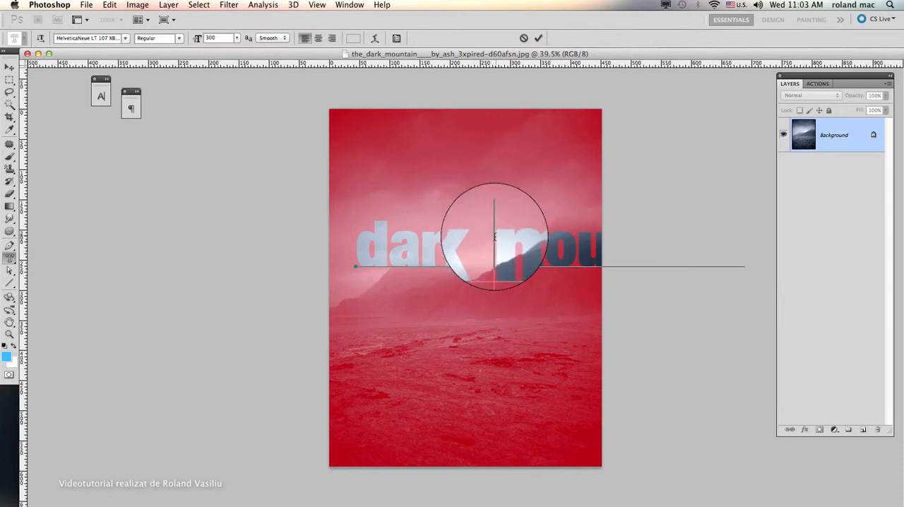
{"action": "key", "text": "Return"}
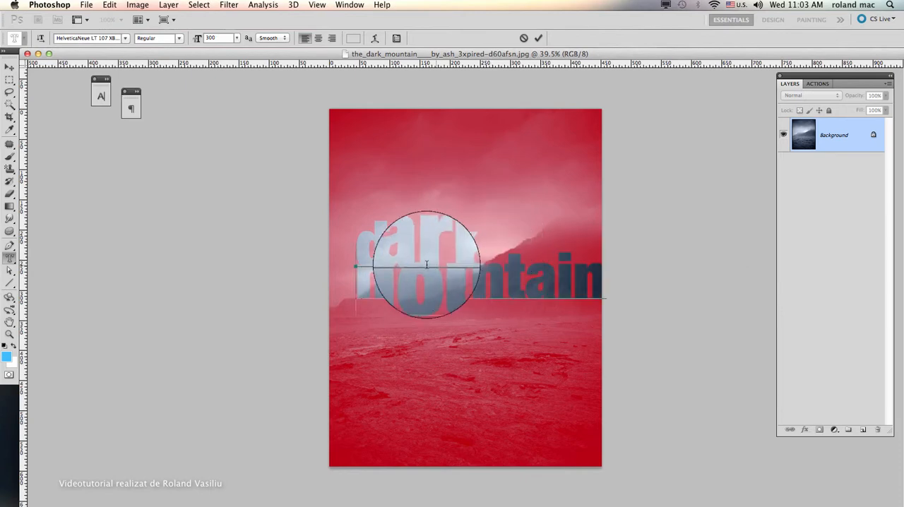
Step: Show the Character and Paragraph settings stacked together, and set the leading of "mountain" to Auto
{"action": "left_click_drag", "start_coordinate": [344, 282], "coordinate": [622, 276]}
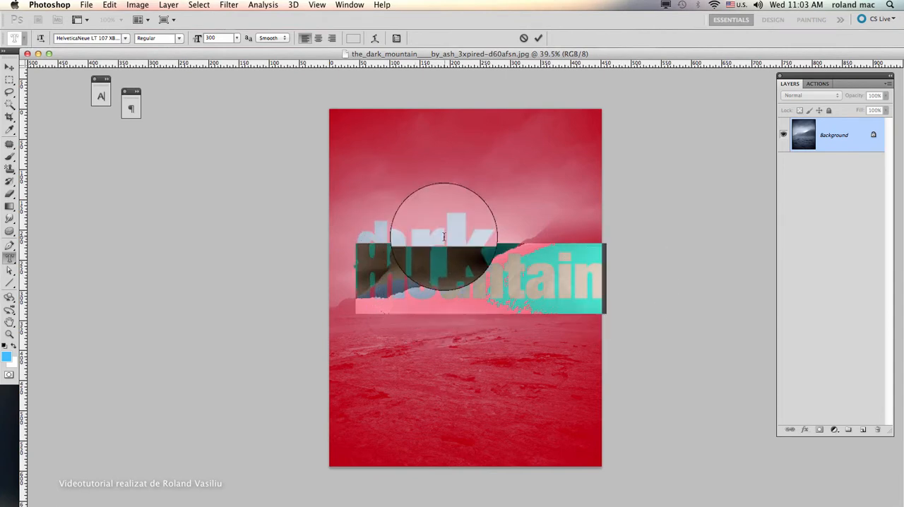
{"action": "left_click", "coordinate": [396, 40]}
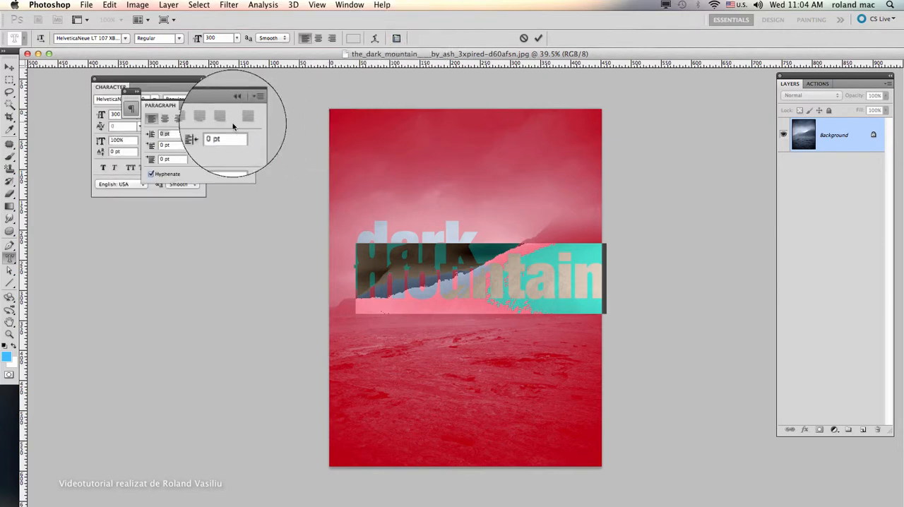
{"action": "left_click_drag", "start_coordinate": [172, 105], "coordinate": [121, 206]}
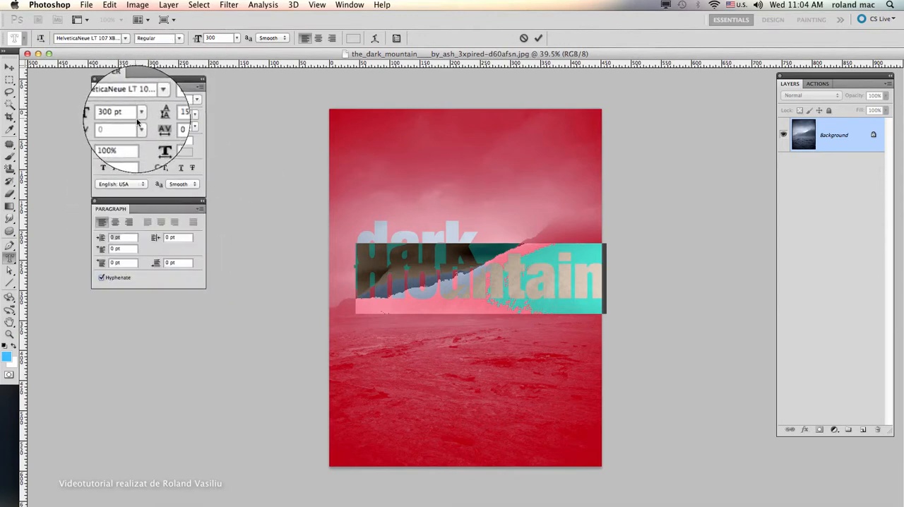
{"action": "left_click", "coordinate": [194, 118]}
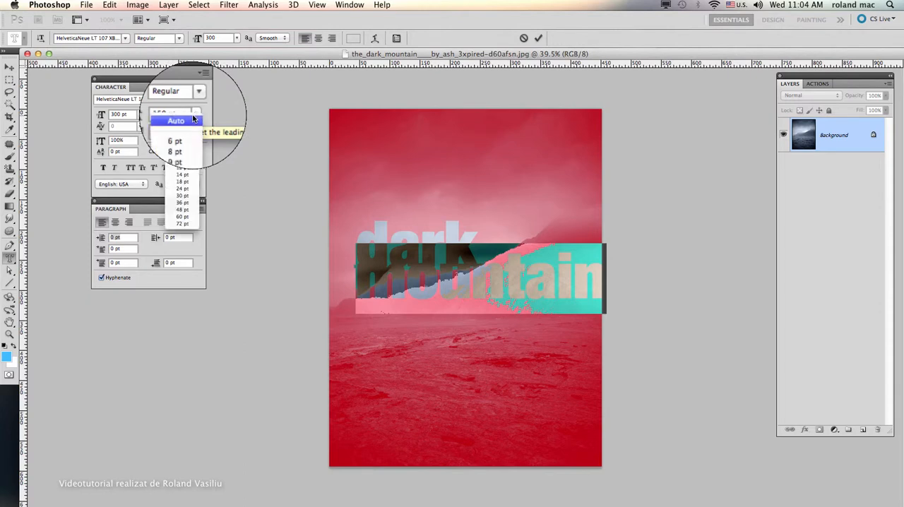
{"action": "left_click", "coordinate": [180, 120]}
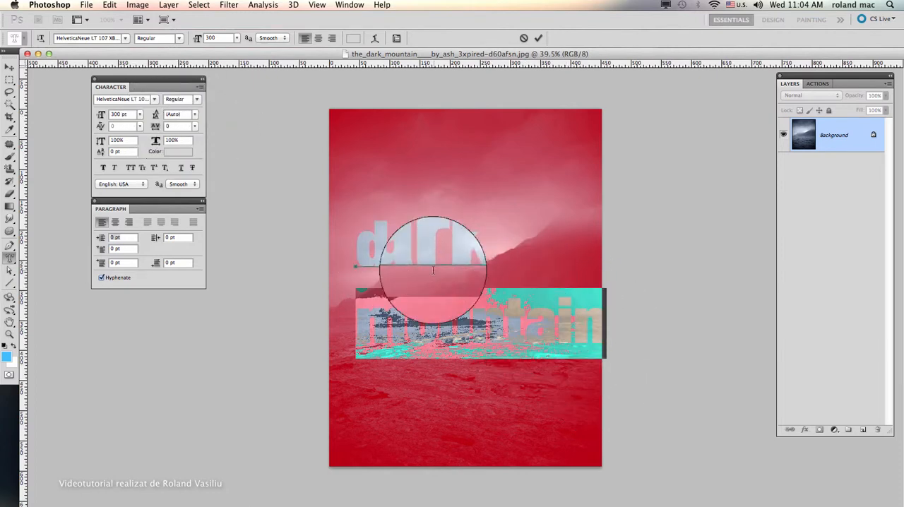
Step: Set the leading of both lines of the mask text to 300 pt
{"action": "left_click", "coordinate": [413, 253]}
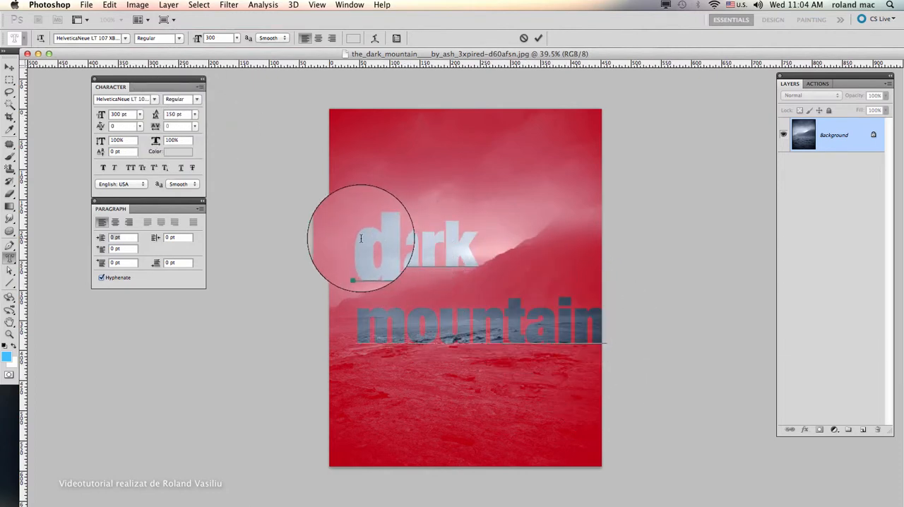
{"action": "left_click_drag", "start_coordinate": [361, 239], "coordinate": [630, 335]}
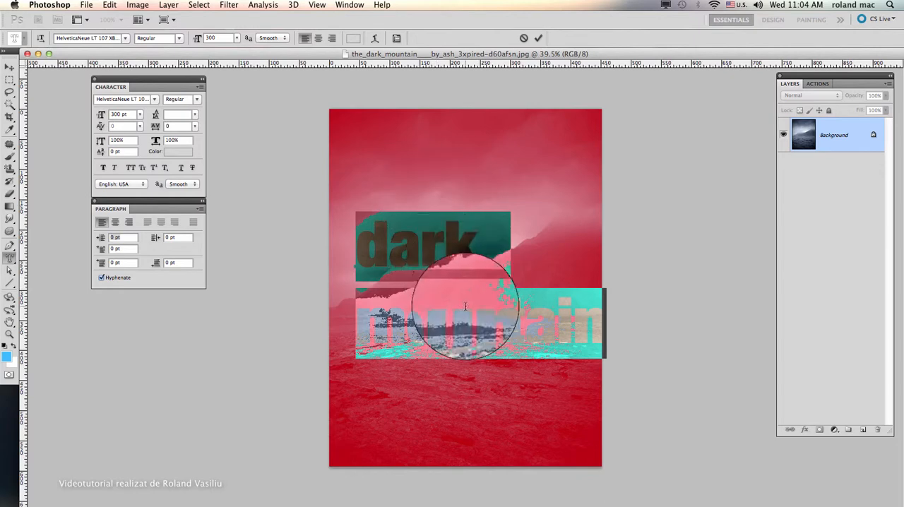
{"action": "left_click", "coordinate": [168, 115]}
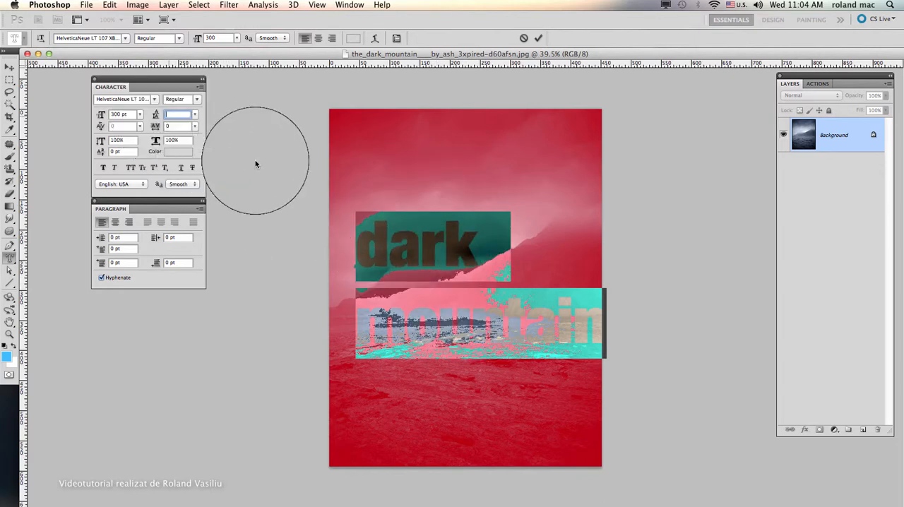
{"action": "type", "text": "300"}
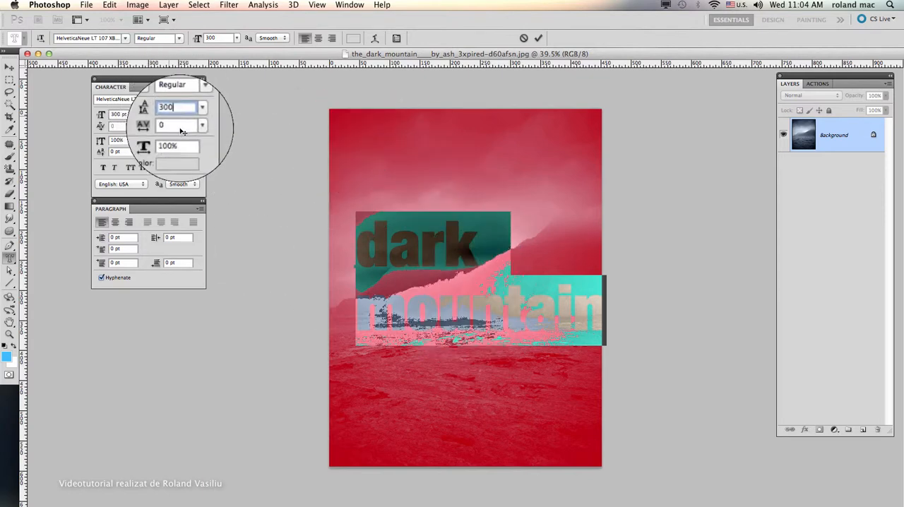
{"action": "left_click", "coordinate": [355, 233]}
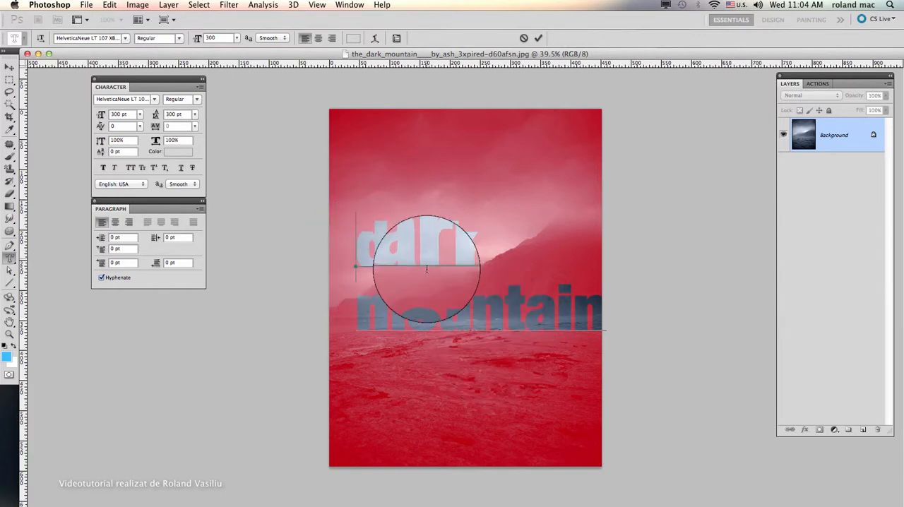
Step: Try repositioning the two-line mask text by shifting it sideways over the image
{"action": "left_click_drag", "start_coordinate": [502, 349], "coordinate": [485, 353]}
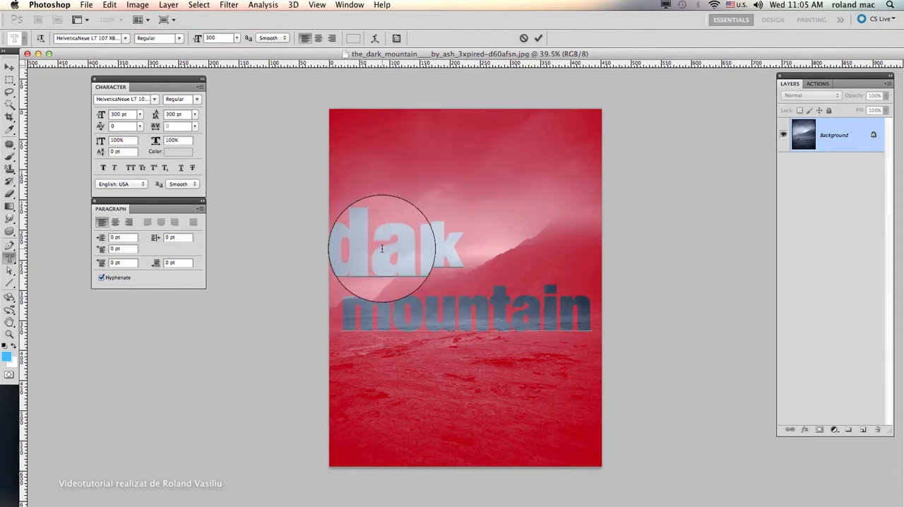
{"action": "left_click_drag", "start_coordinate": [336, 244], "coordinate": [450, 244]}
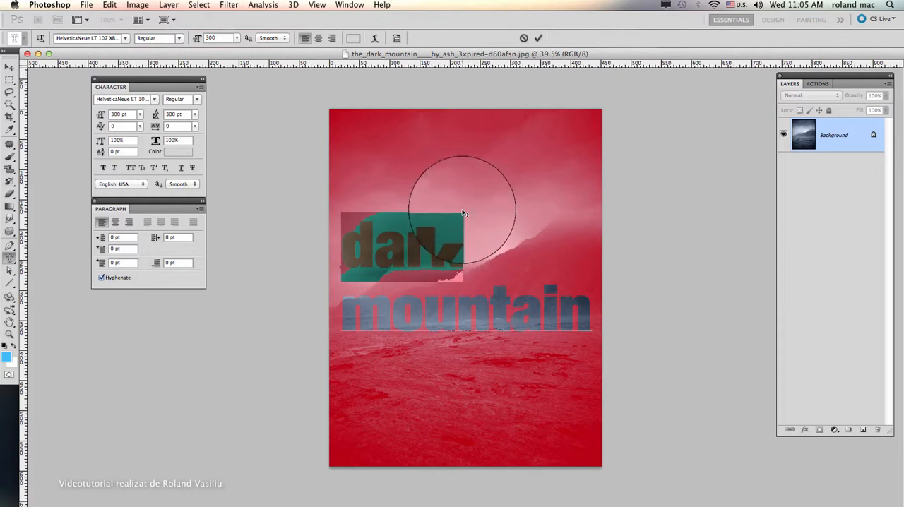
{"action": "mouse_move", "coordinate": [466, 157]}
{"action": "left_mouse_down"}
{"action": "mouse_move", "coordinate": [493, 152]}
{"action": "mouse_move", "coordinate": [482, 163]}
{"action": "left_mouse_up"}
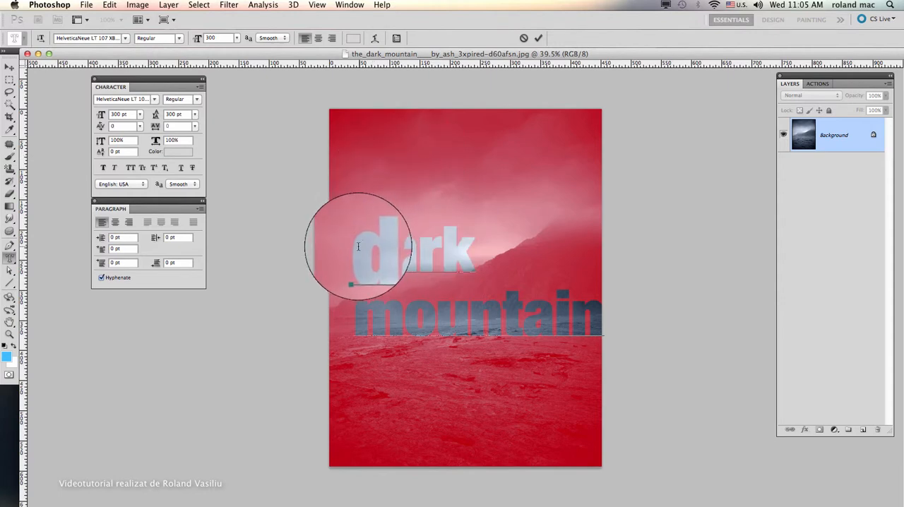
Step: Centre-align both lines of text and commit the type mask as a selection around the middle of the image
{"action": "left_click_drag", "start_coordinate": [345, 244], "coordinate": [593, 313]}
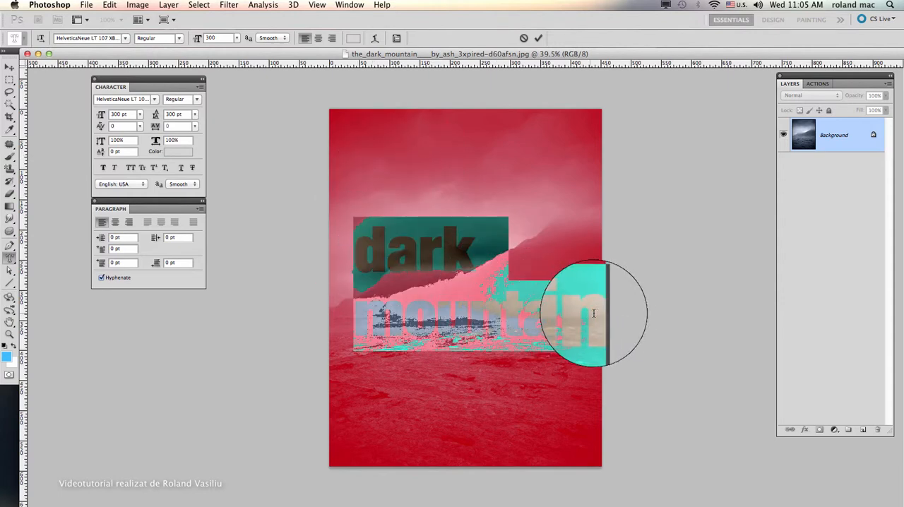
{"action": "left_click", "coordinate": [317, 39]}
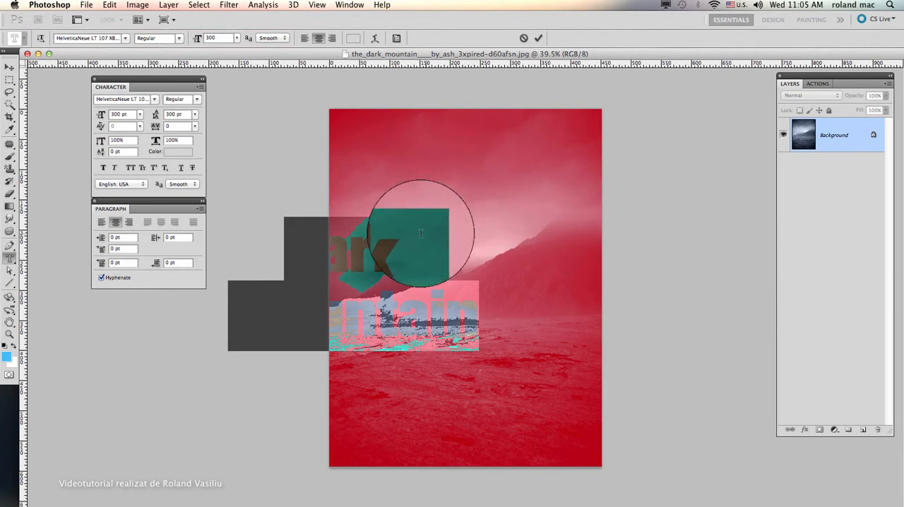
{"action": "left_click_drag", "start_coordinate": [465, 192], "coordinate": [565, 205]}
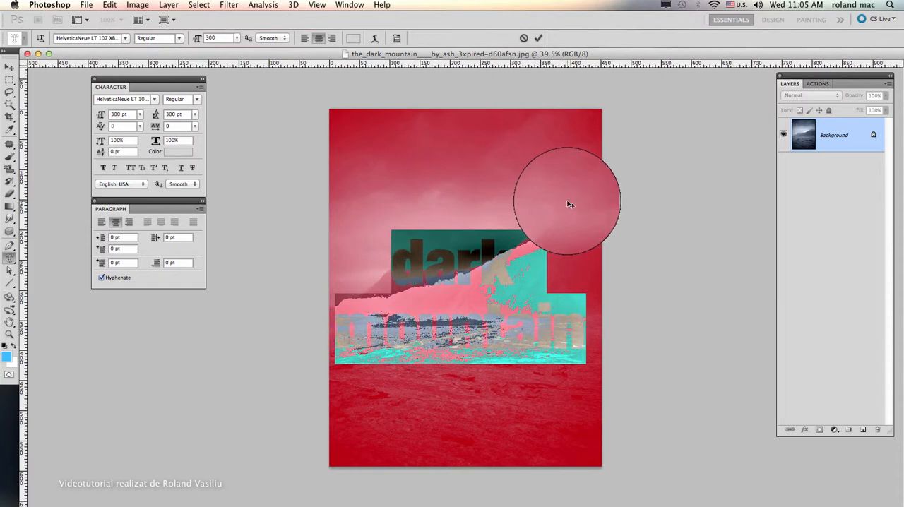
{"action": "left_click", "coordinate": [481, 265]}
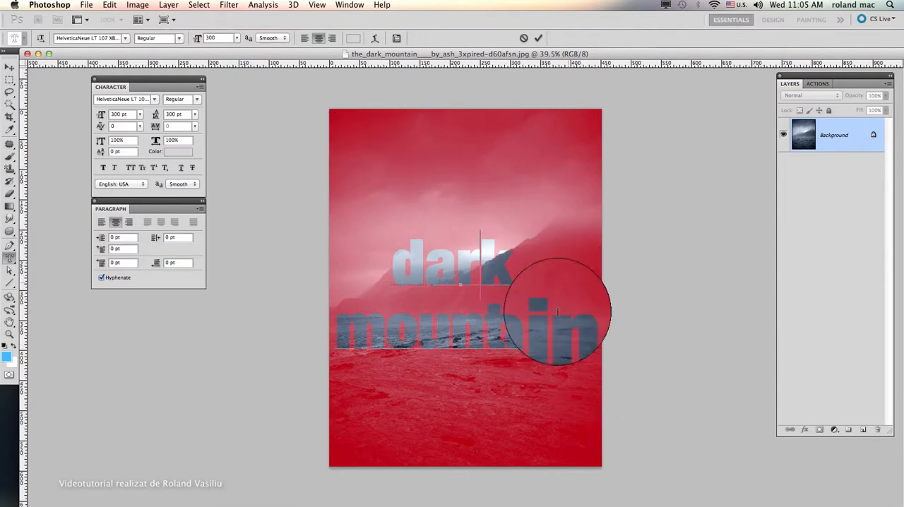
{"action": "left_click", "coordinate": [8, 67]}
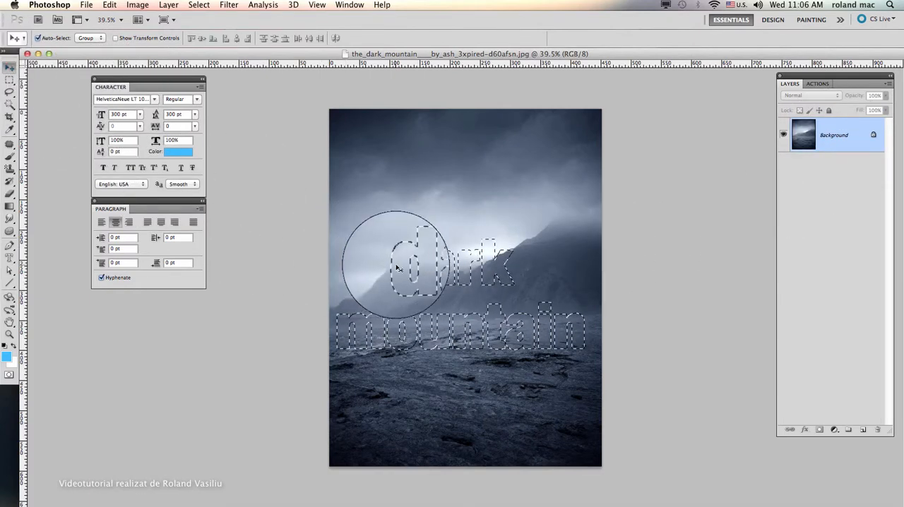
Step: Try moving the text selection upward with the Move tool, and undo the shifted pixels
{"action": "left_click_drag", "start_coordinate": [399, 272], "coordinate": [401, 221]}
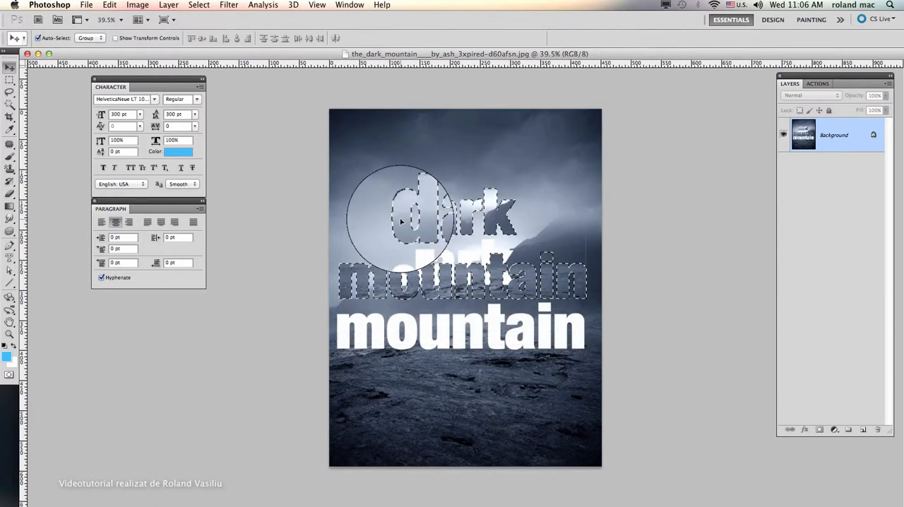
{"action": "mouse_move", "coordinate": [431, 323]}
{"action": "left_mouse_down"}
{"action": "mouse_move", "coordinate": [396, 330]}
{"action": "mouse_move", "coordinate": [404, 334]}
{"action": "left_mouse_up"}
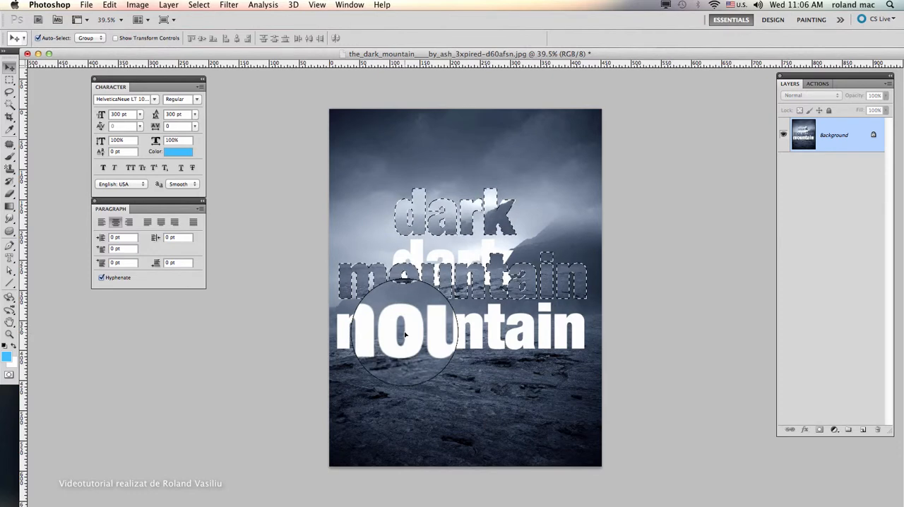
{"action": "key", "text": "super+z"}
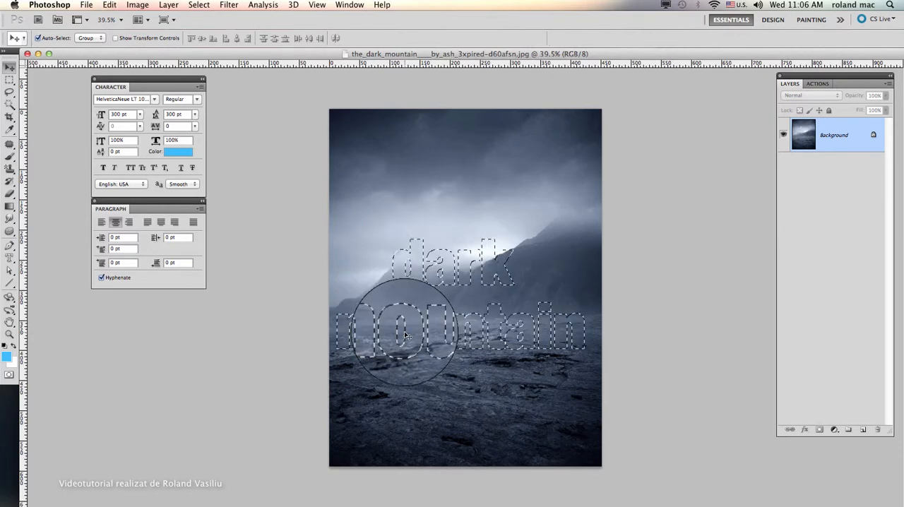
Step: Move only the text selection outline upward with the Rectangular Marquee tool and enlarge it slightly using Transform Selection
{"action": "left_click", "coordinate": [9, 80]}
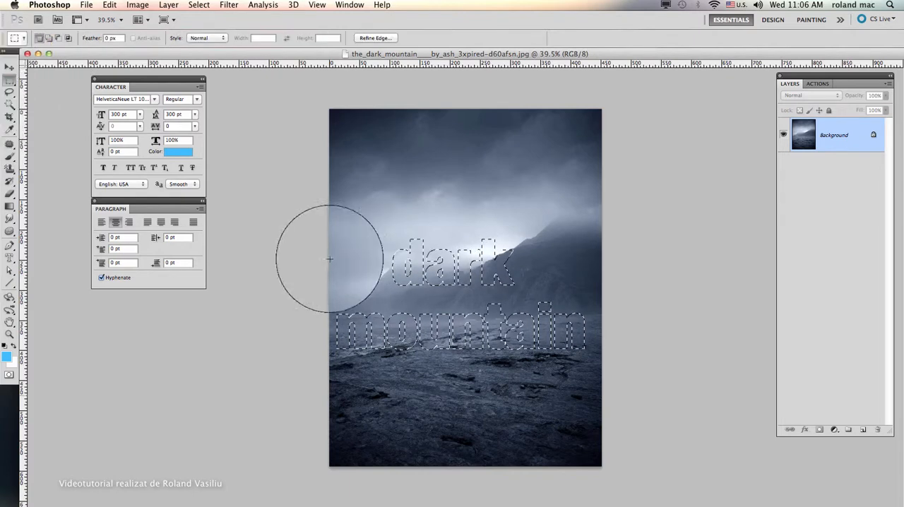
{"action": "left_click_drag", "start_coordinate": [418, 258], "coordinate": [421, 229]}
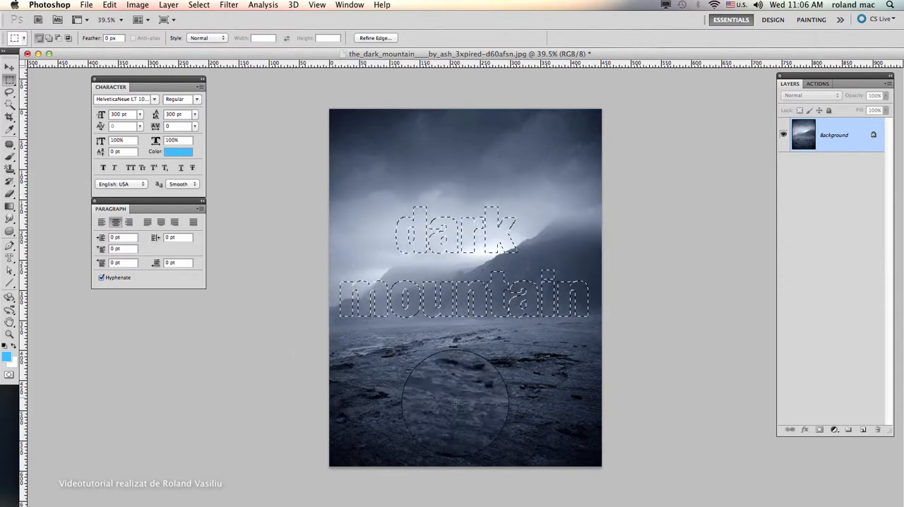
{"action": "left_click", "coordinate": [198, 5]}
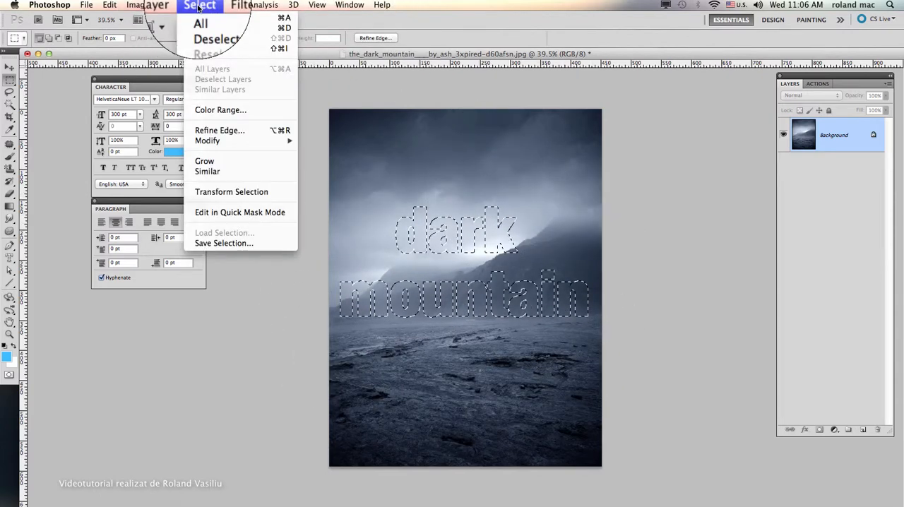
{"action": "left_click", "coordinate": [233, 192]}
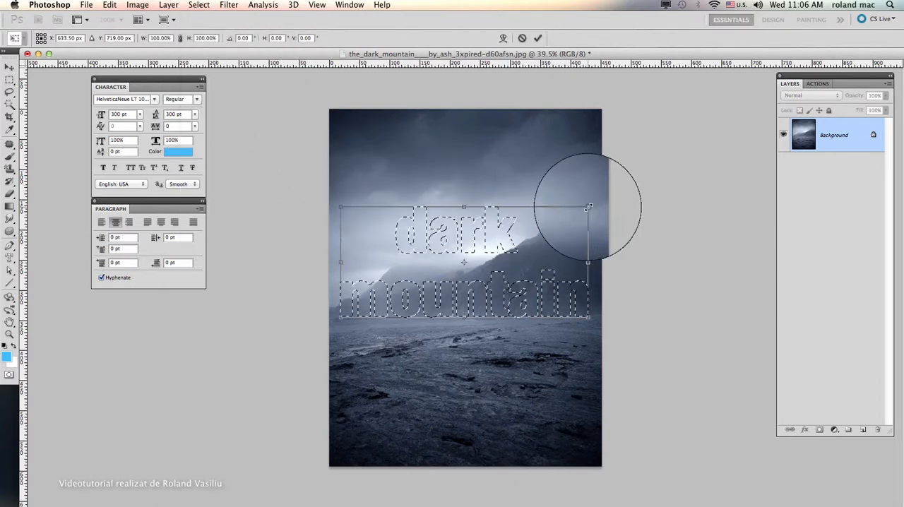
{"action": "mouse_move", "coordinate": [592, 204]}
{"action": "left_mouse_down"}
{"action": "mouse_move", "coordinate": [571, 221]}
{"action": "mouse_move", "coordinate": [589, 206]}
{"action": "left_mouse_up"}
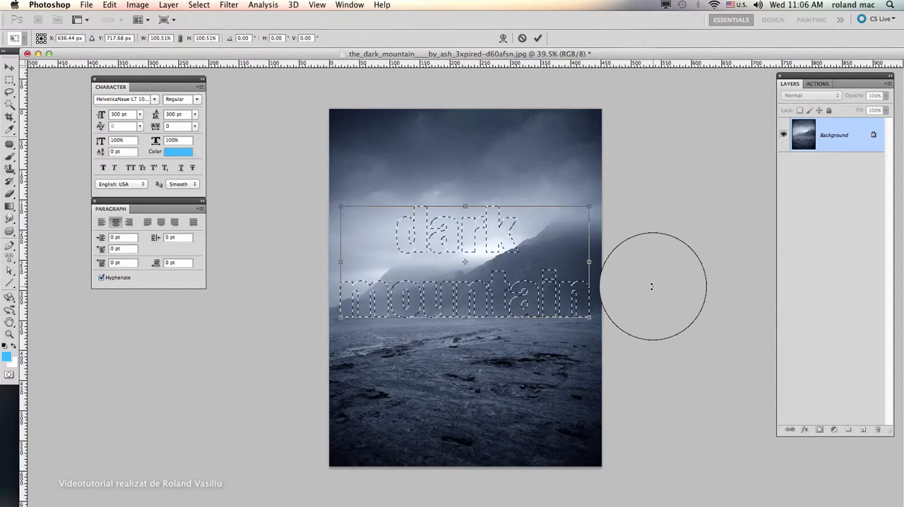
{"action": "key", "text": "Return"}
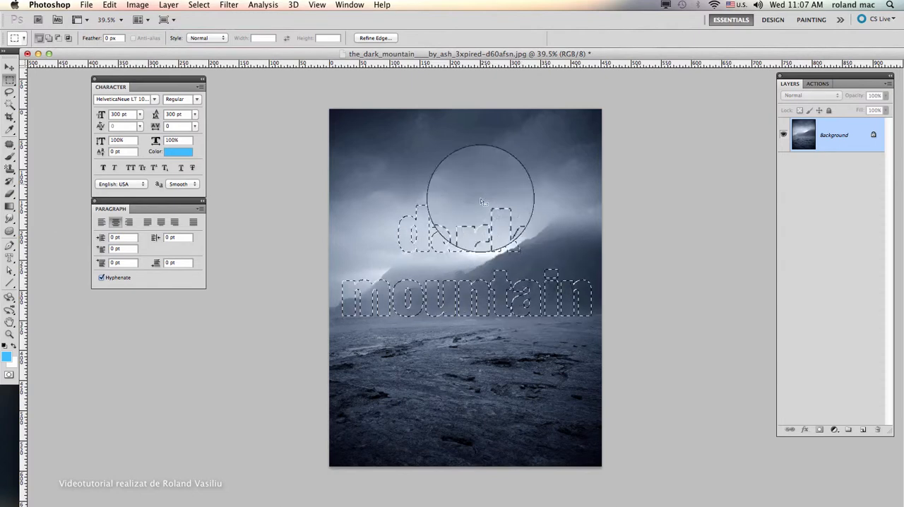
Step: Copy the selected letter shapes onto a new layer and hide the Background layer
{"action": "key", "text": "super+c"}
{"action": "key", "text": "super+v"}
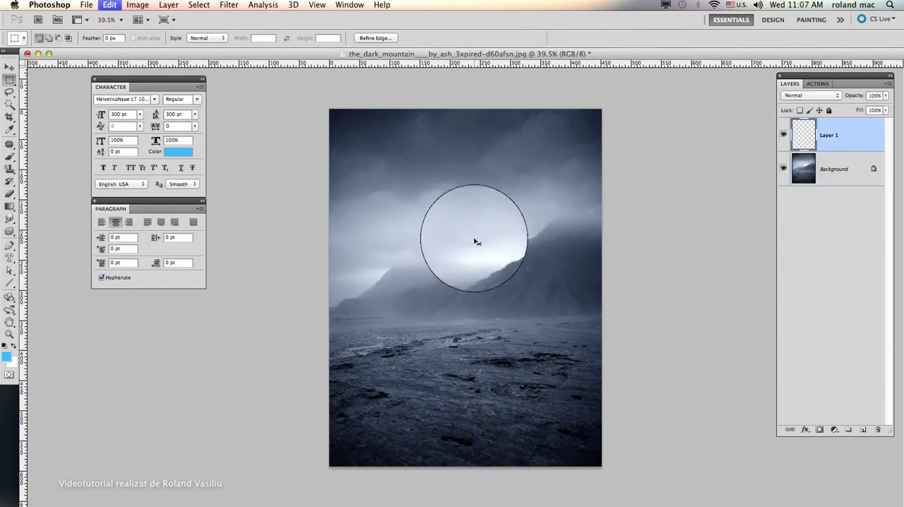
{"action": "left_click", "coordinate": [783, 169]}
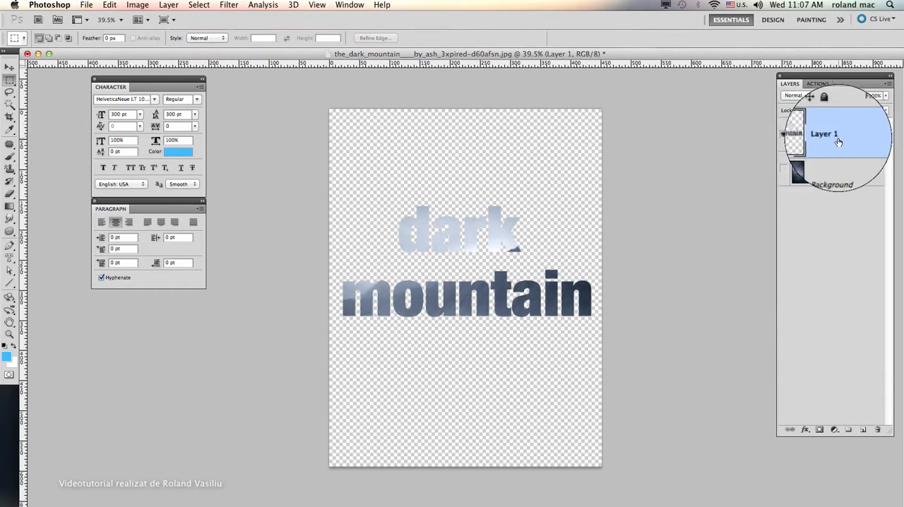
Step: Toggle the Background layer's visibility to compare it with the cut-out letters, and leave it shown
{"action": "left_click", "coordinate": [784, 170]}
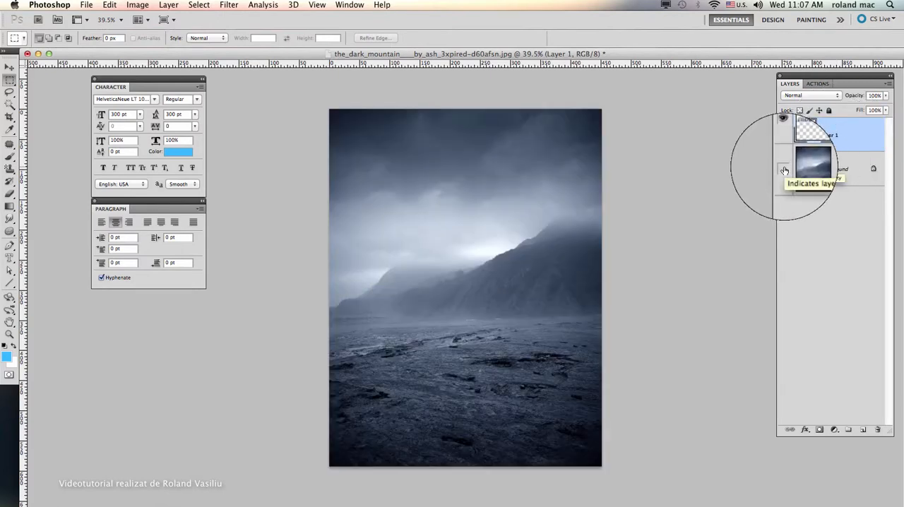
{"action": "left_click", "coordinate": [784, 170]}
{"action": "left_click", "coordinate": [784, 170]}
{"action": "left_click", "coordinate": [785, 170]}
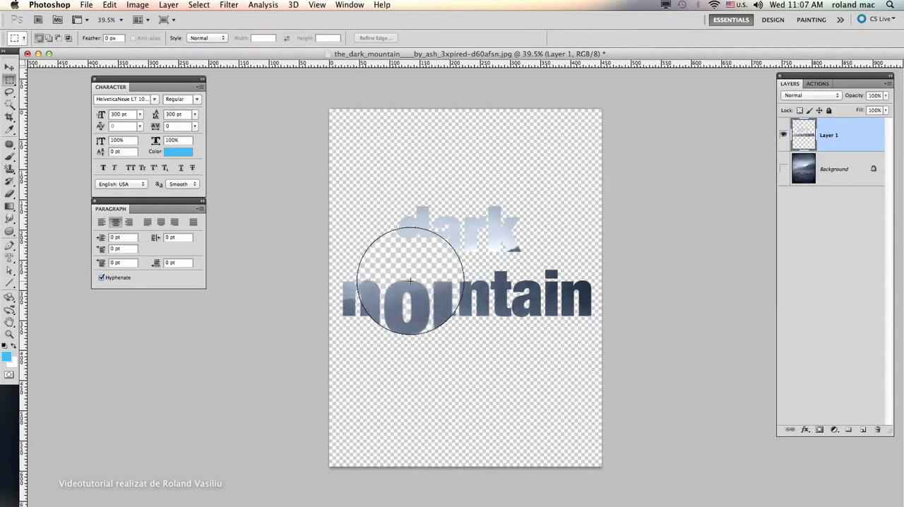
{"action": "left_click", "coordinate": [785, 172]}
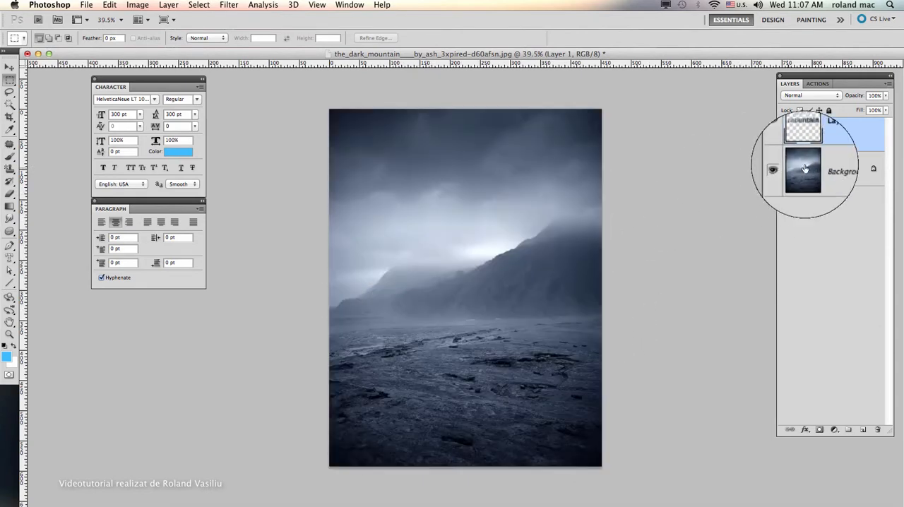
Step: Open the Blending Options for Layer 1 and move the dialog clear of the image
{"action": "right_click", "coordinate": [851, 136]}
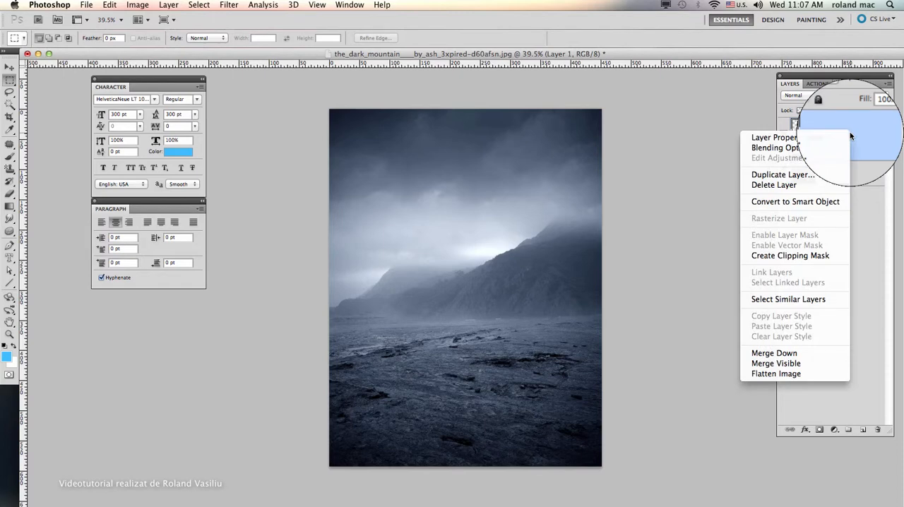
{"action": "left_click", "coordinate": [863, 134]}
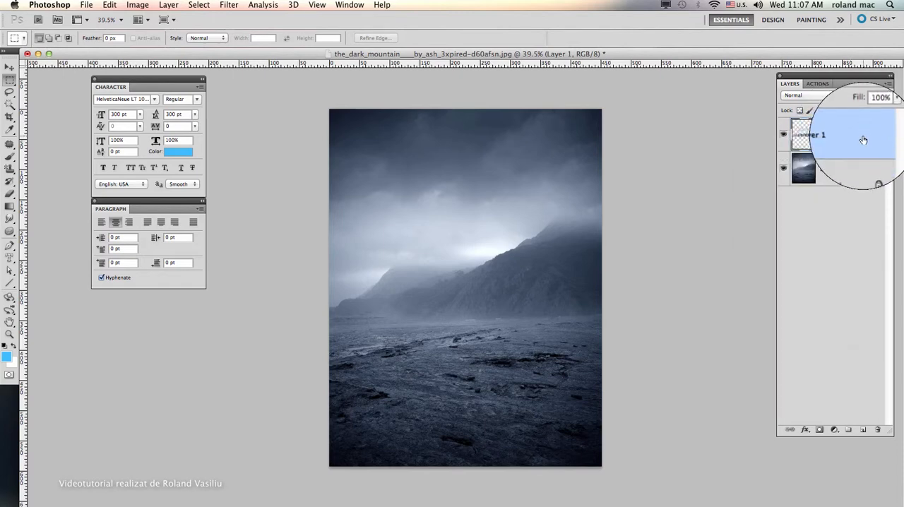
{"action": "right_click", "coordinate": [863, 140]}
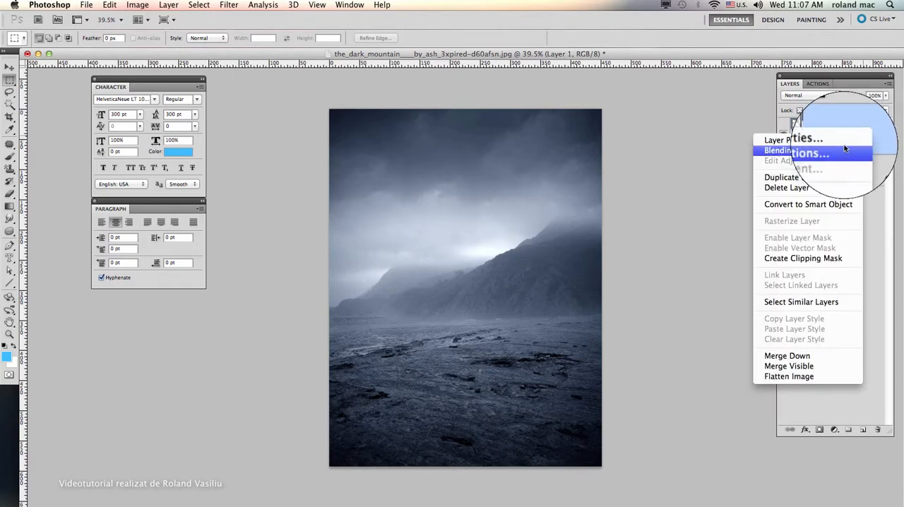
{"action": "left_click", "coordinate": [842, 149]}
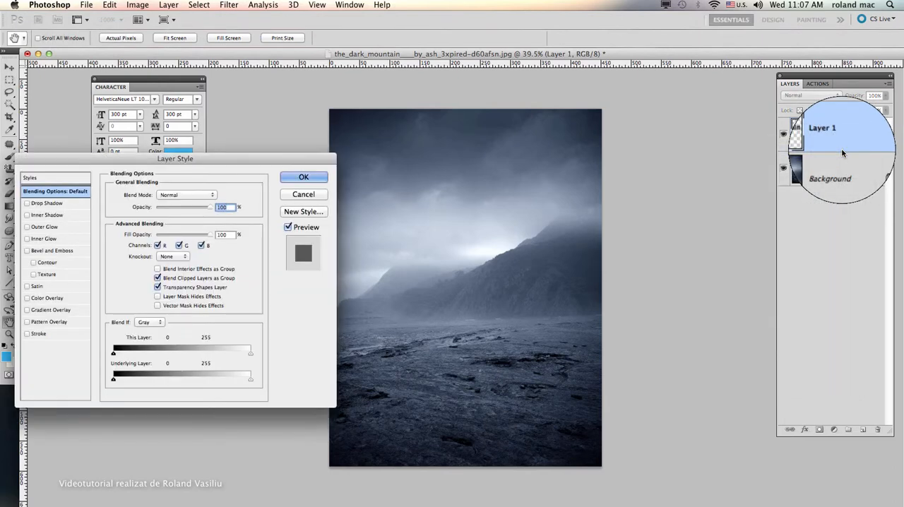
{"action": "left_click_drag", "start_coordinate": [230, 164], "coordinate": [219, 187]}
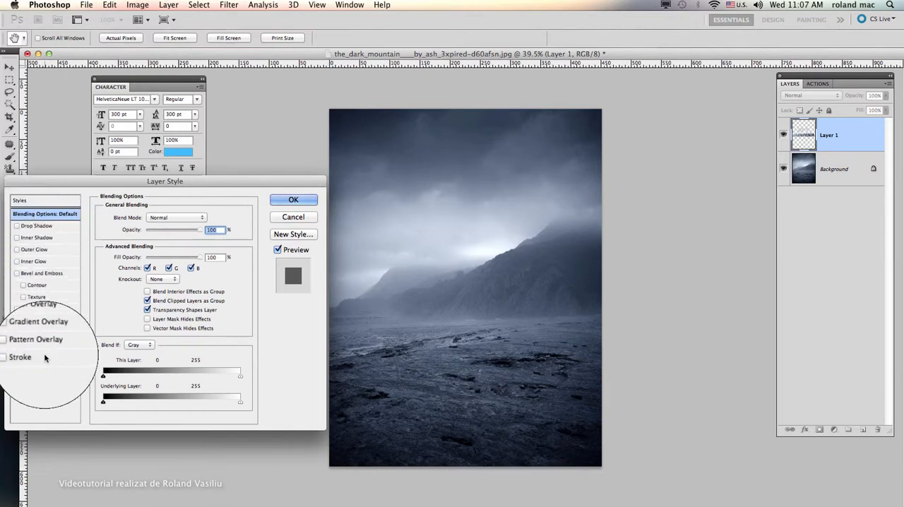
Step: Try a drop shadow on the letters with 86% opacity, 11 px distance, 21% spread and 62 px size, and switch it off
{"action": "left_click", "coordinate": [41, 228]}
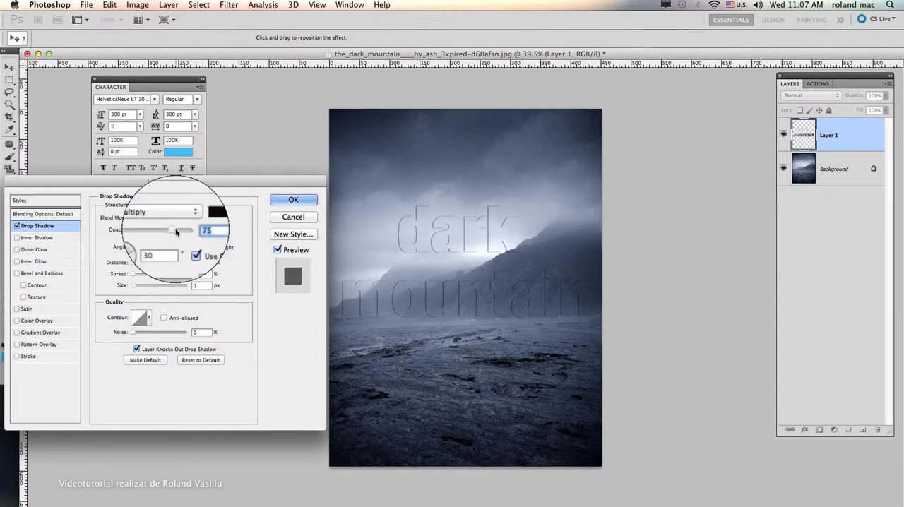
{"action": "left_click_drag", "start_coordinate": [173, 230], "coordinate": [184, 234]}
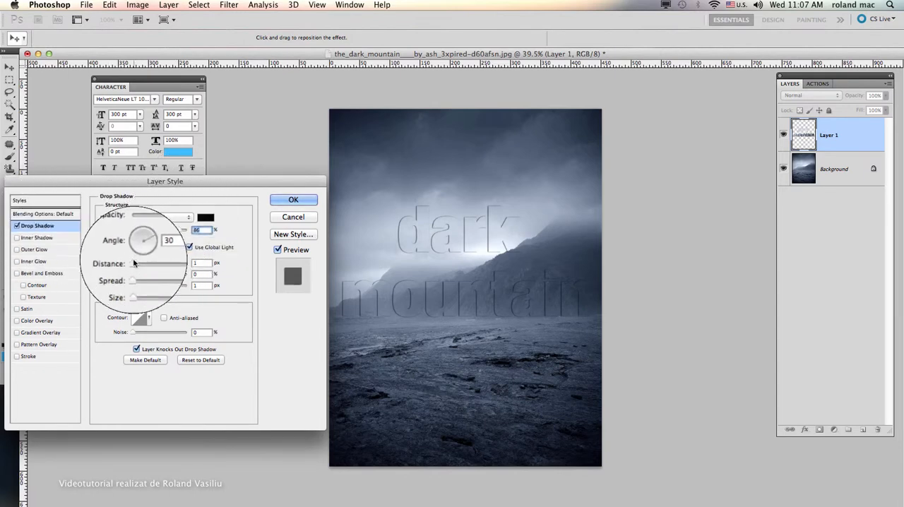
{"action": "left_click_drag", "start_coordinate": [131, 263], "coordinate": [148, 289]}
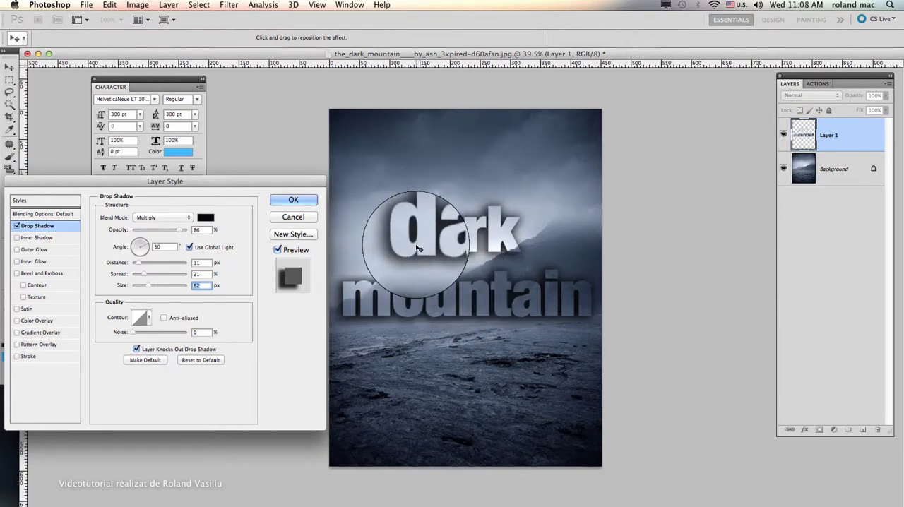
{"action": "left_click", "coordinate": [17, 227]}
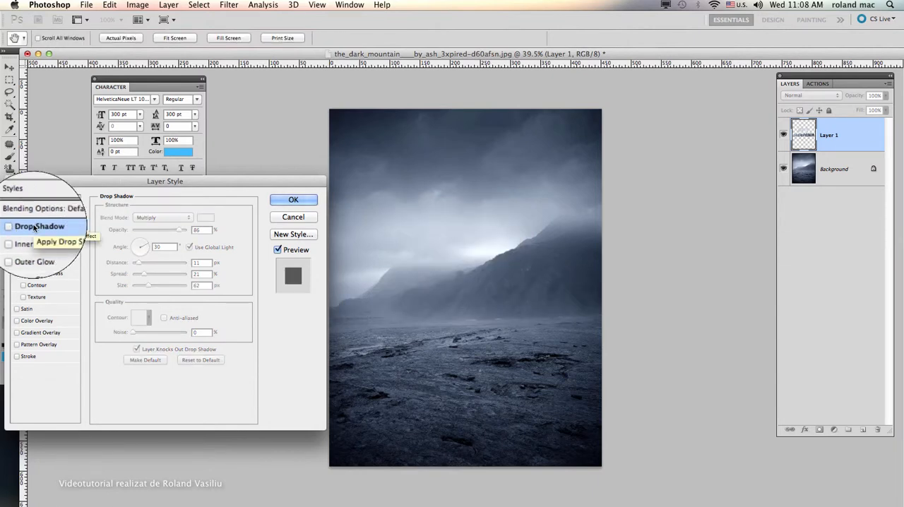
Step: Apply an Inner Bevel to the letters with 151% depth, 16 px size, 1 px soften and an anti-aliased gloss contour
{"action": "left_click", "coordinate": [41, 274]}
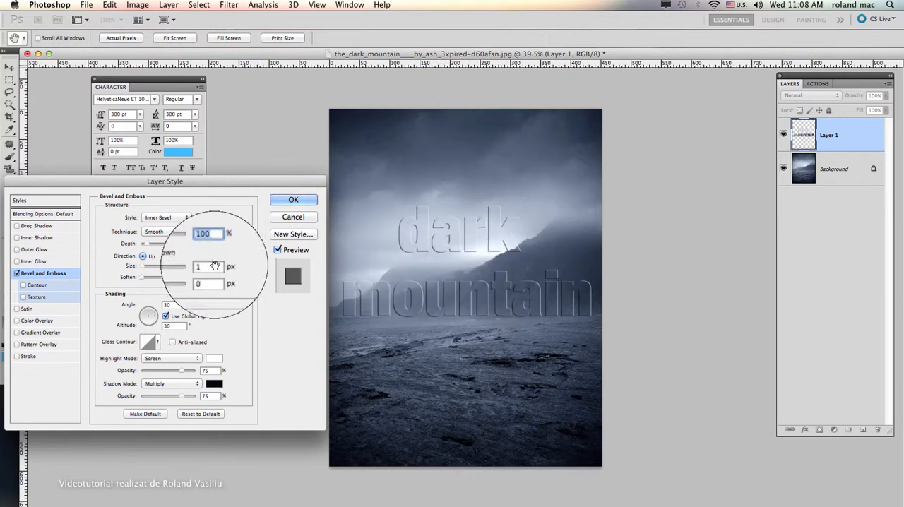
{"action": "left_click_drag", "start_coordinate": [146, 245], "coordinate": [146, 269]}
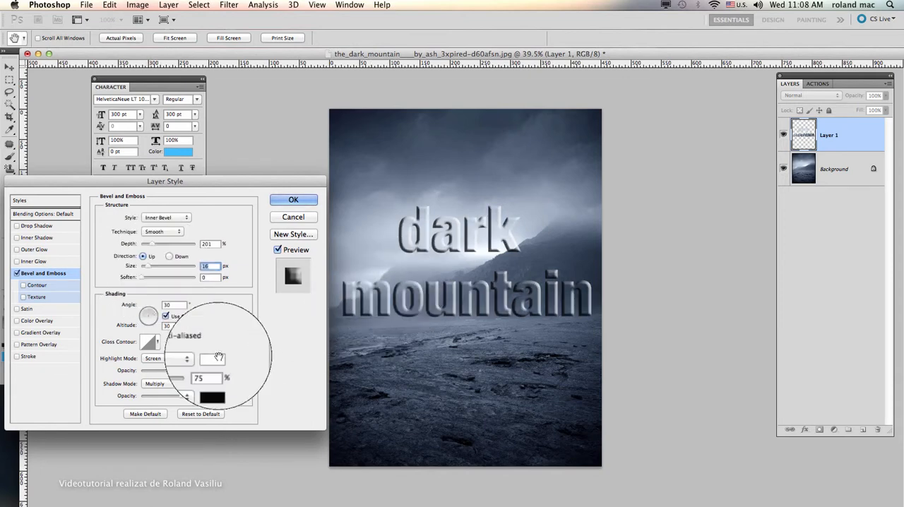
{"action": "left_click", "coordinate": [142, 280]}
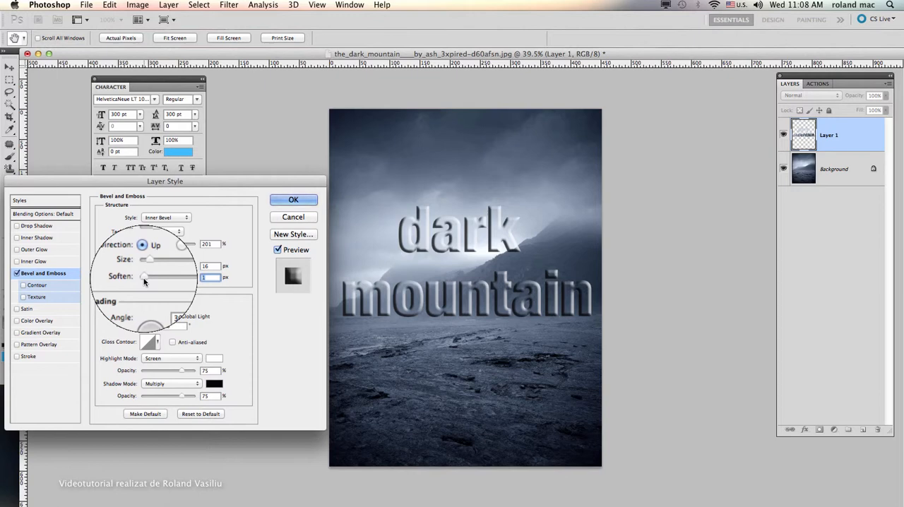
{"action": "left_click_drag", "start_coordinate": [151, 243], "coordinate": [148, 246]}
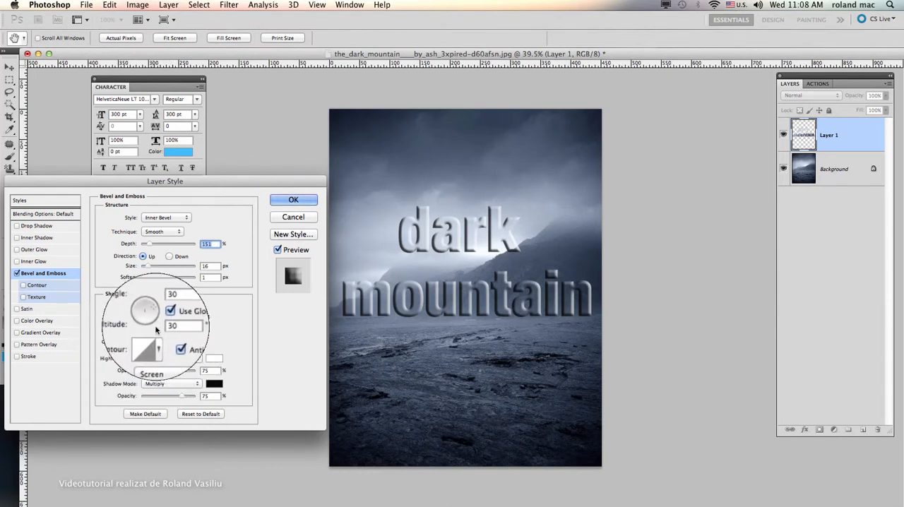
Step: Try several gloss contour presets on the bevel and keep the narrow-peak shape, second in the second row
{"action": "left_click", "coordinate": [157, 342]}
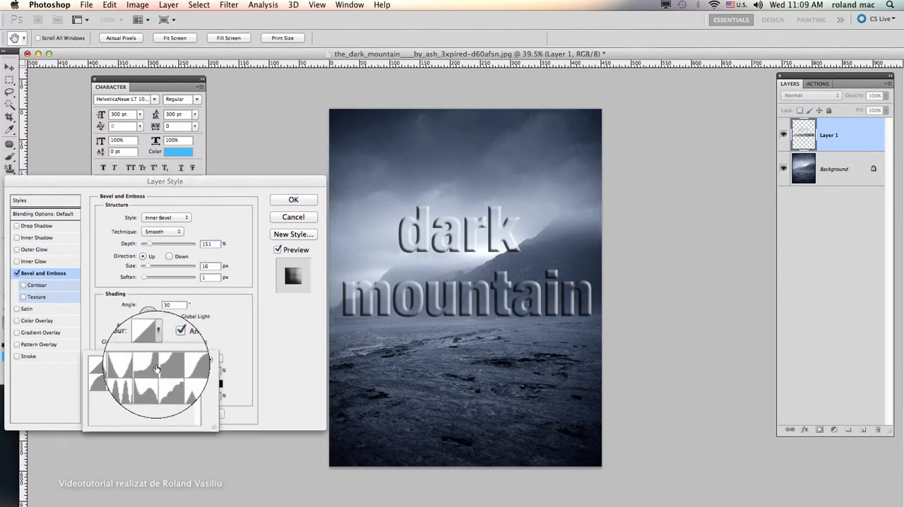
{"action": "left_click", "coordinate": [134, 383]}
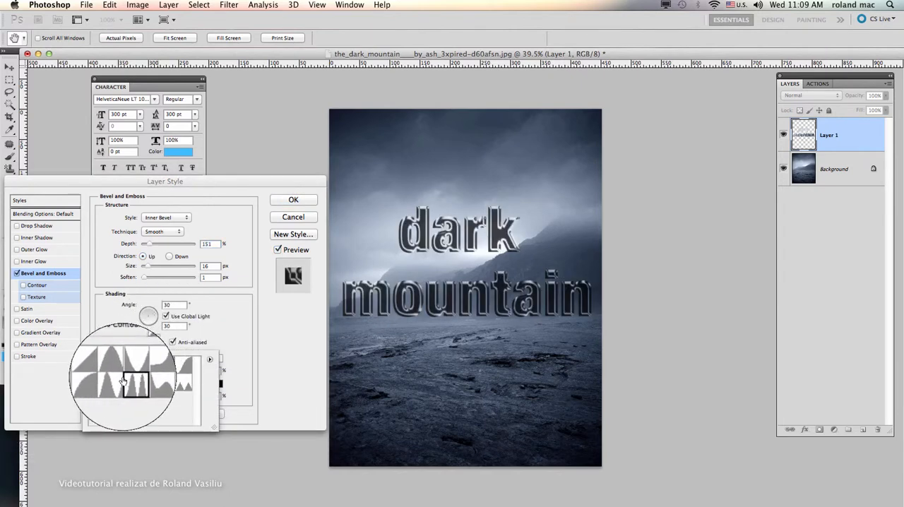
{"action": "left_click", "coordinate": [121, 384]}
{"action": "left_click", "coordinate": [130, 384]}
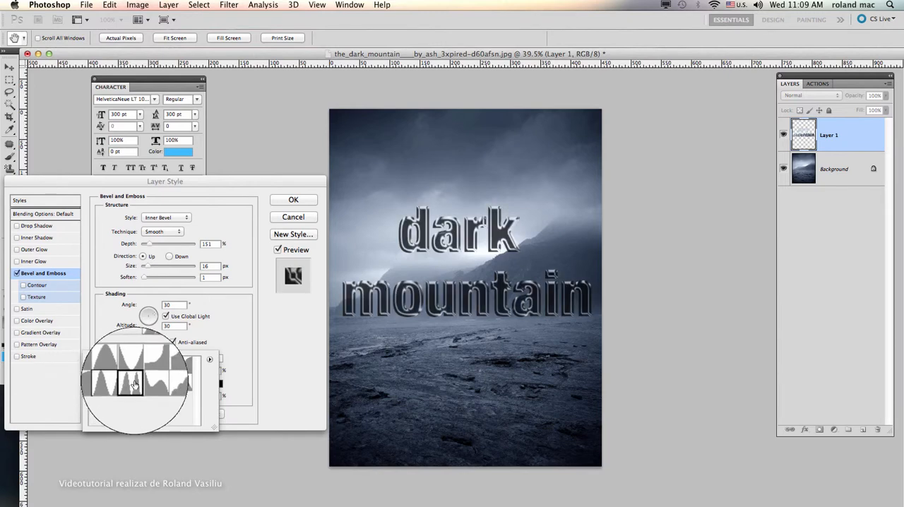
{"action": "left_click", "coordinate": [157, 384]}
{"action": "left_click", "coordinate": [167, 384]}
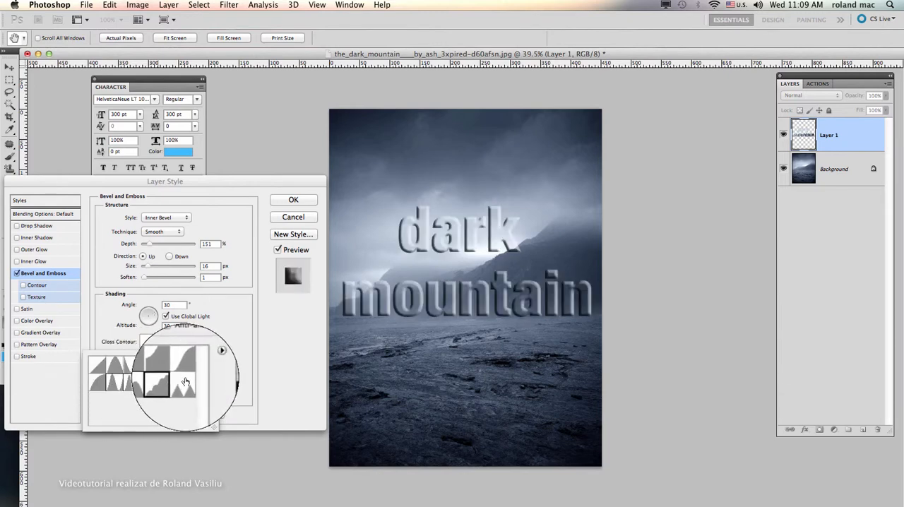
{"action": "left_click", "coordinate": [186, 382]}
{"action": "left_click", "coordinate": [186, 366]}
{"action": "left_click", "coordinate": [164, 364]}
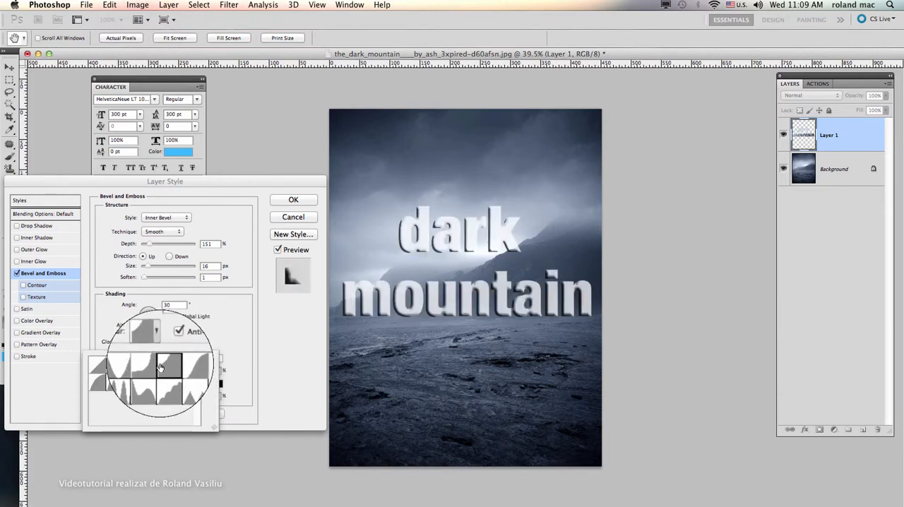
{"action": "left_click", "coordinate": [148, 365]}
{"action": "left_click", "coordinate": [134, 365]}
{"action": "left_click", "coordinate": [134, 383]}
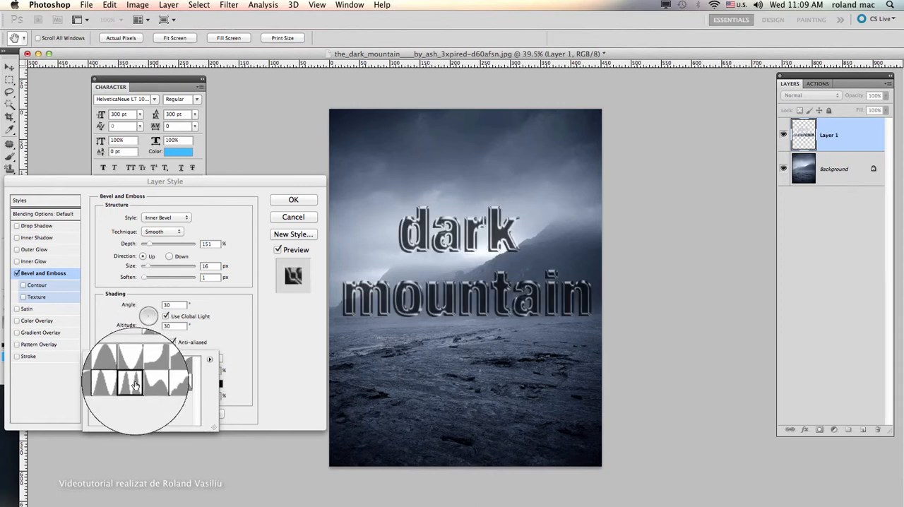
{"action": "left_click", "coordinate": [117, 383]}
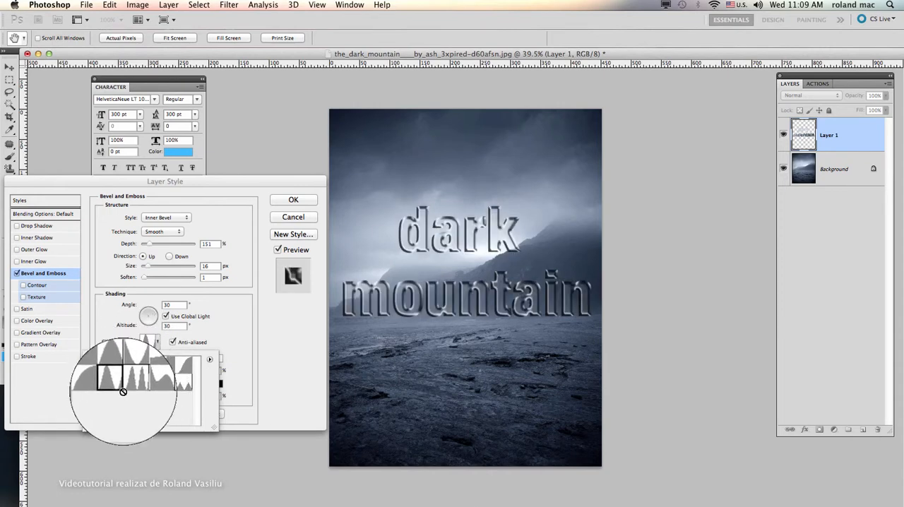
{"action": "left_click", "coordinate": [213, 328]}
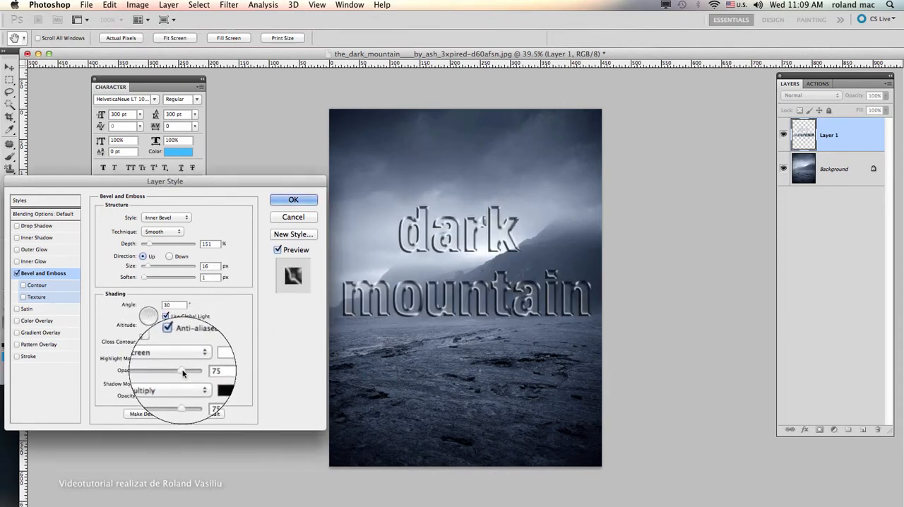
Step: Set the bevel's highlight and shadow opacity to 100%, its size to 13 px and its depth to 321%
{"action": "left_click_drag", "start_coordinate": [183, 372], "coordinate": [204, 396]}
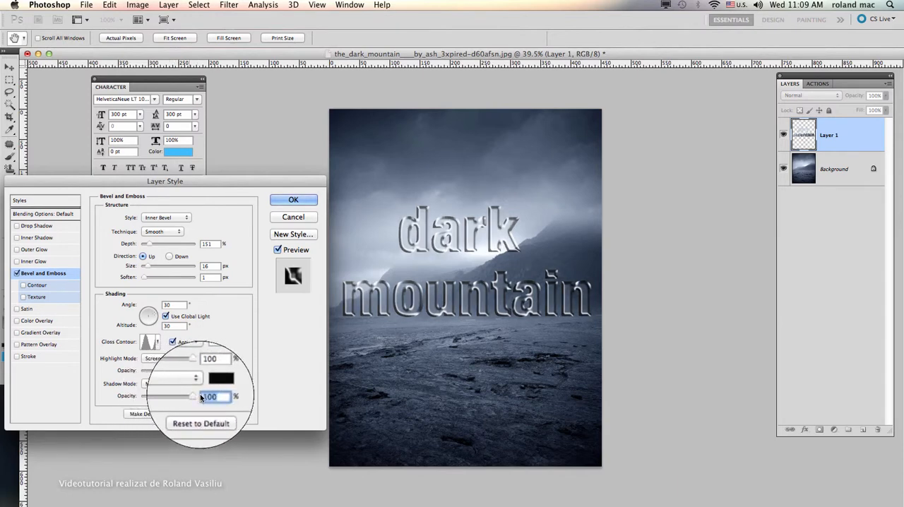
{"action": "mouse_move", "coordinate": [148, 268]}
{"action": "left_mouse_down"}
{"action": "mouse_move", "coordinate": [160, 270]}
{"action": "mouse_move", "coordinate": [146, 271]}
{"action": "left_mouse_up"}
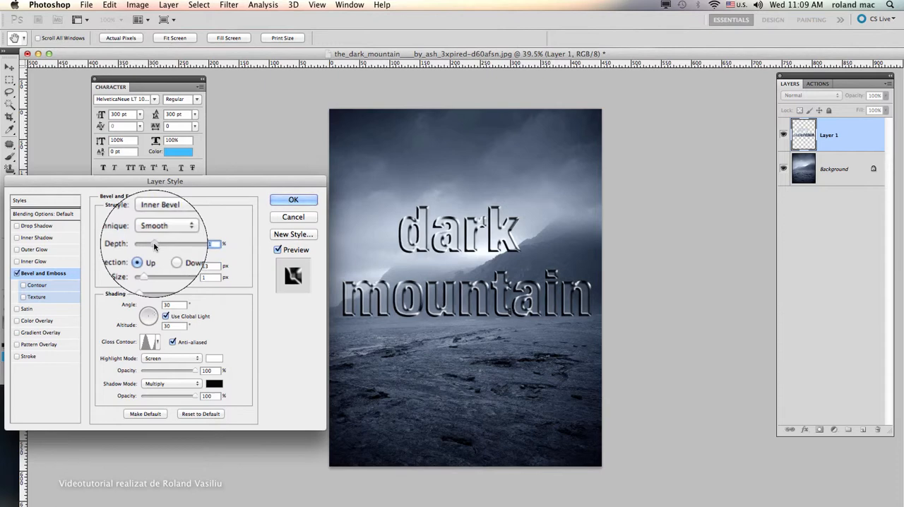
{"action": "mouse_move", "coordinate": [154, 243]}
{"action": "left_mouse_down"}
{"action": "mouse_move", "coordinate": [144, 243]}
{"action": "mouse_move", "coordinate": [160, 244]}
{"action": "left_mouse_up"}
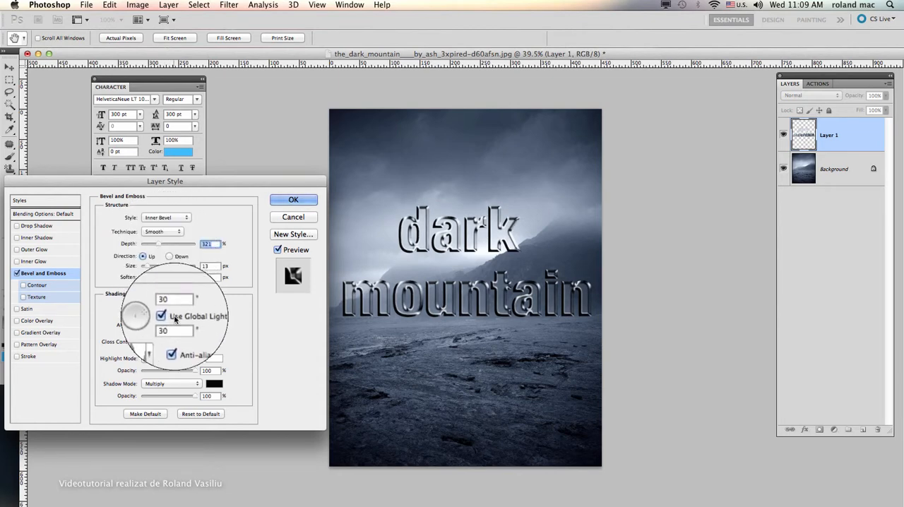
Step: Try the Normal and Darken highlight modes on the bevel, and settle on Color Burn at 85% opacity
{"action": "left_click", "coordinate": [166, 358]}
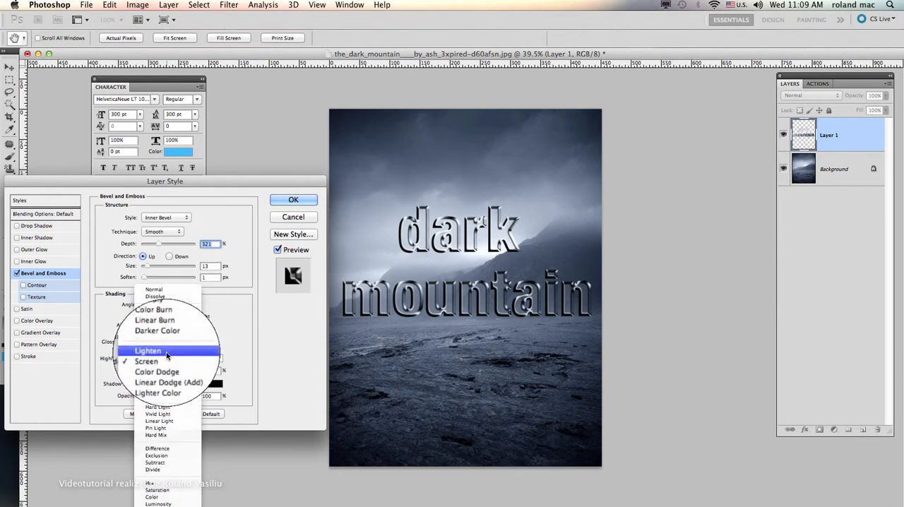
{"action": "left_click", "coordinate": [166, 294]}
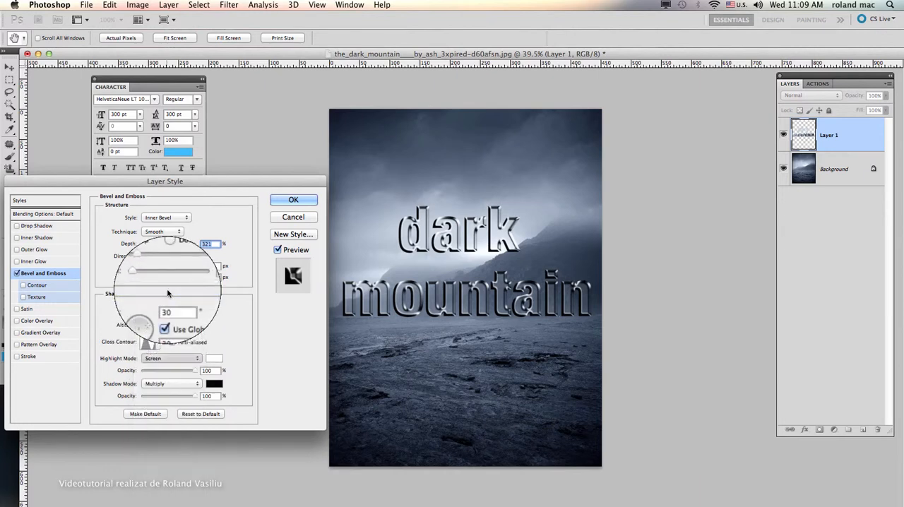
{"action": "left_click", "coordinate": [167, 360]}
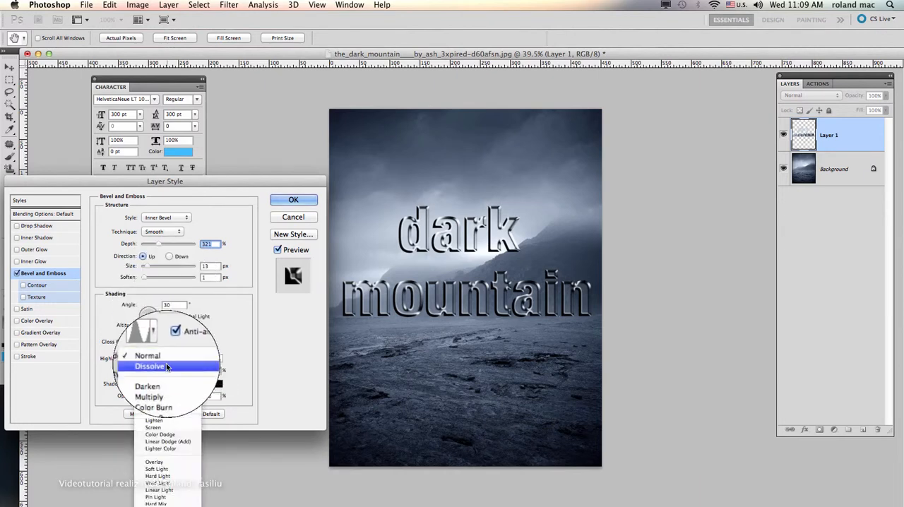
{"action": "left_click", "coordinate": [161, 381]}
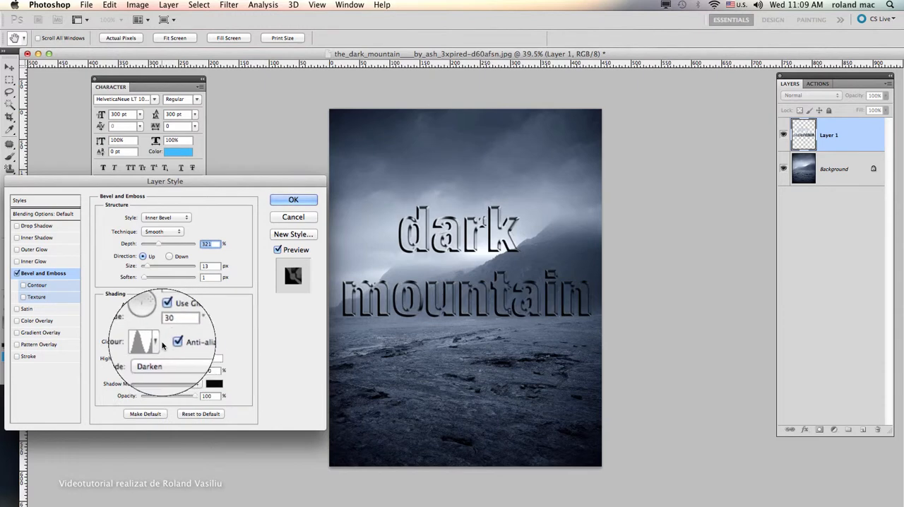
{"action": "left_click", "coordinate": [167, 361]}
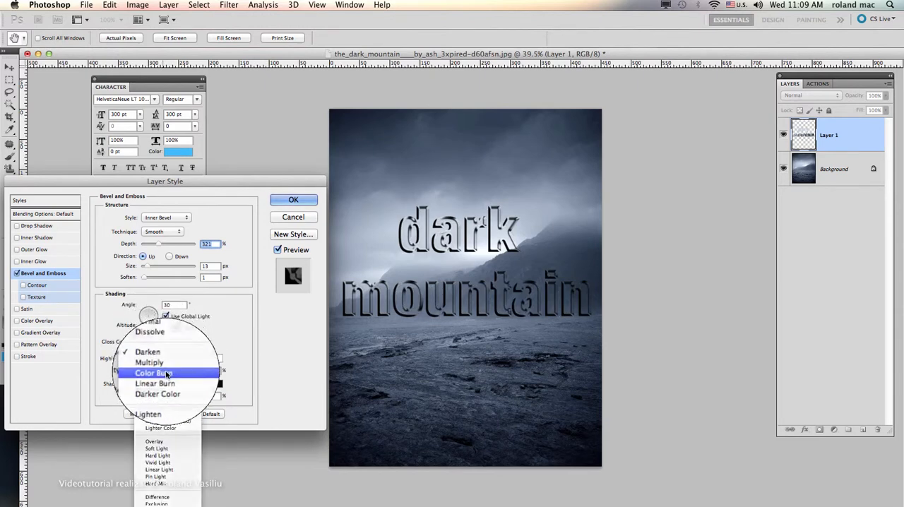
{"action": "left_click", "coordinate": [168, 374]}
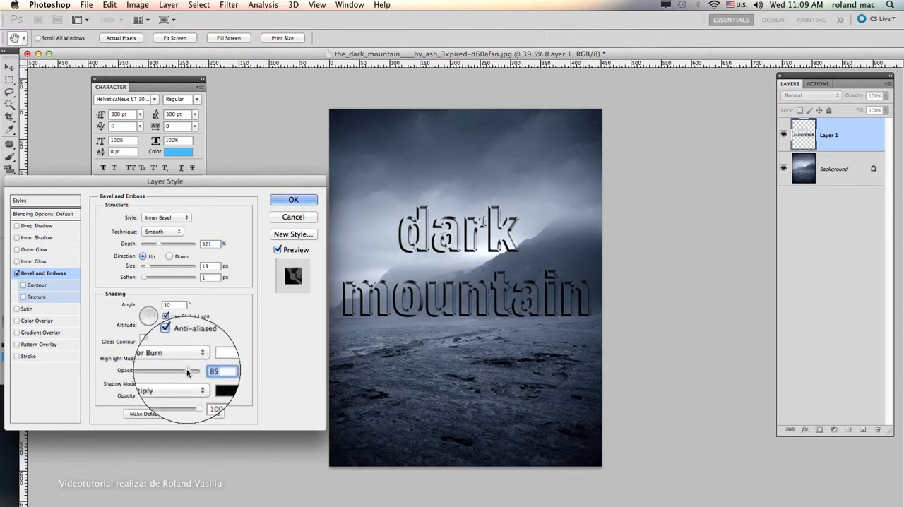
{"action": "mouse_move", "coordinate": [187, 373]}
{"action": "left_mouse_down"}
{"action": "mouse_move", "coordinate": [178, 374]}
{"action": "mouse_move", "coordinate": [191, 373]}
{"action": "left_mouse_up"}
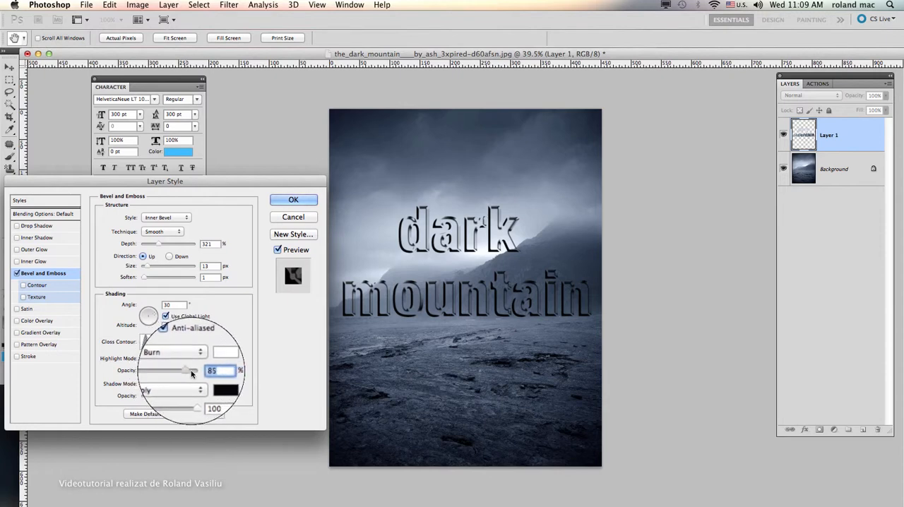
Step: Try the other gloss contour presets in the second row on the bevel, and return to the narrow-peak shape
{"action": "left_click", "coordinate": [151, 344]}
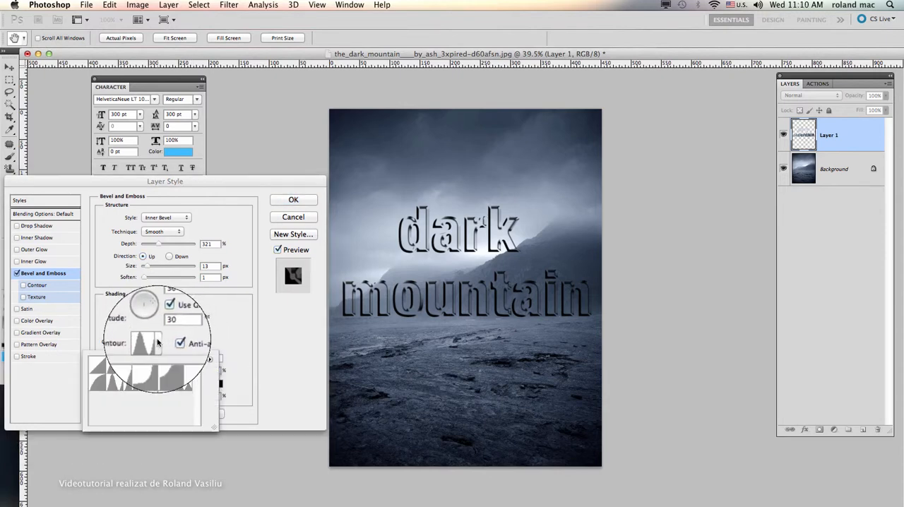
{"action": "left_click", "coordinate": [102, 383]}
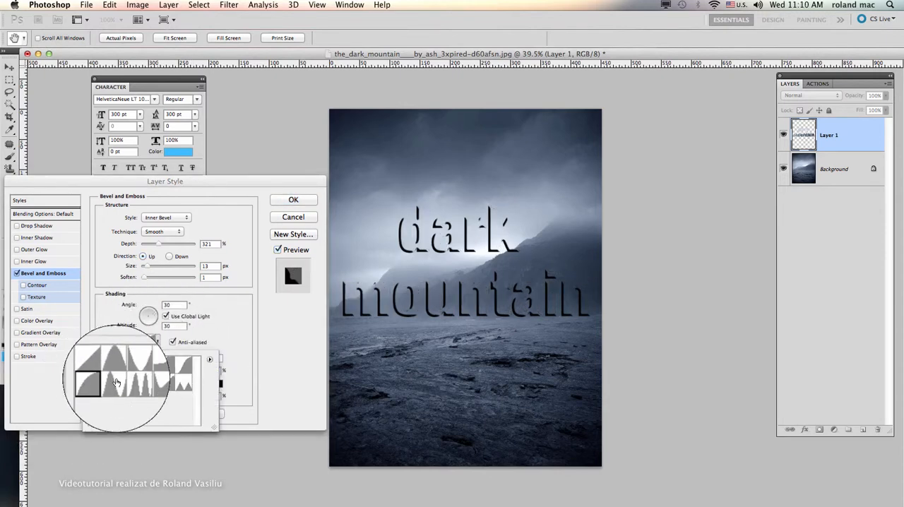
{"action": "left_click", "coordinate": [133, 384]}
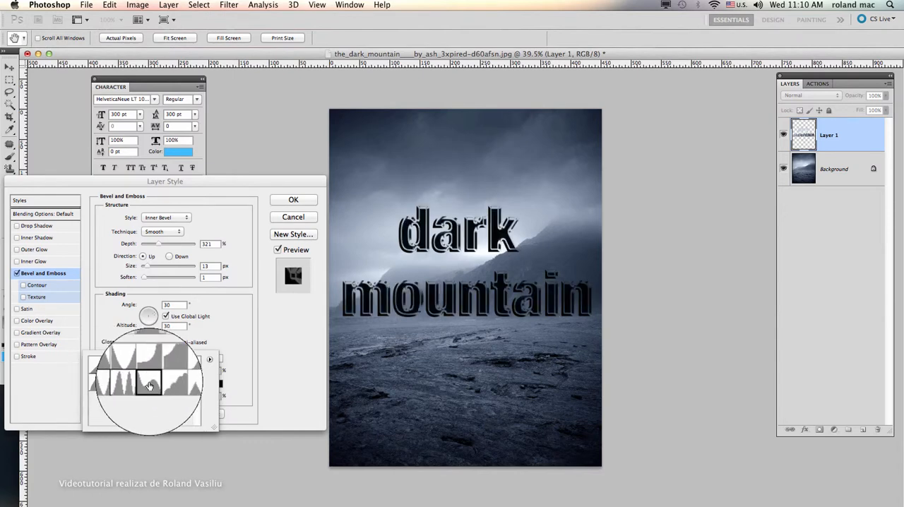
{"action": "left_click", "coordinate": [134, 385]}
{"action": "left_click", "coordinate": [115, 384]}
{"action": "left_click", "coordinate": [153, 384]}
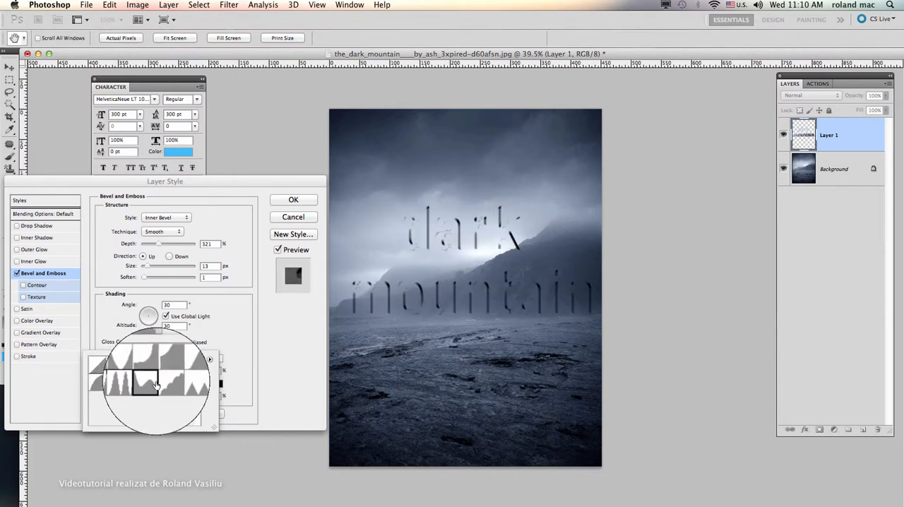
{"action": "left_click", "coordinate": [168, 384]}
{"action": "left_click", "coordinate": [182, 385]}
{"action": "left_click", "coordinate": [117, 384]}
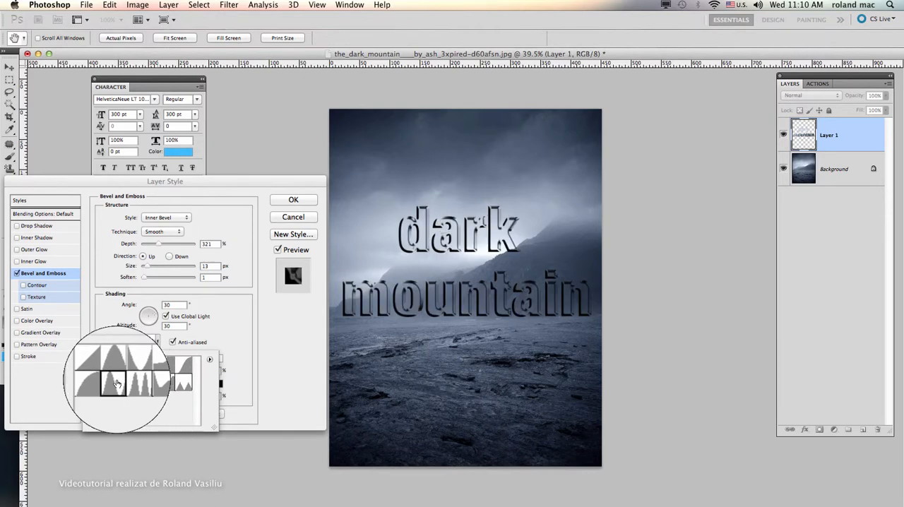
{"action": "left_click", "coordinate": [211, 335]}
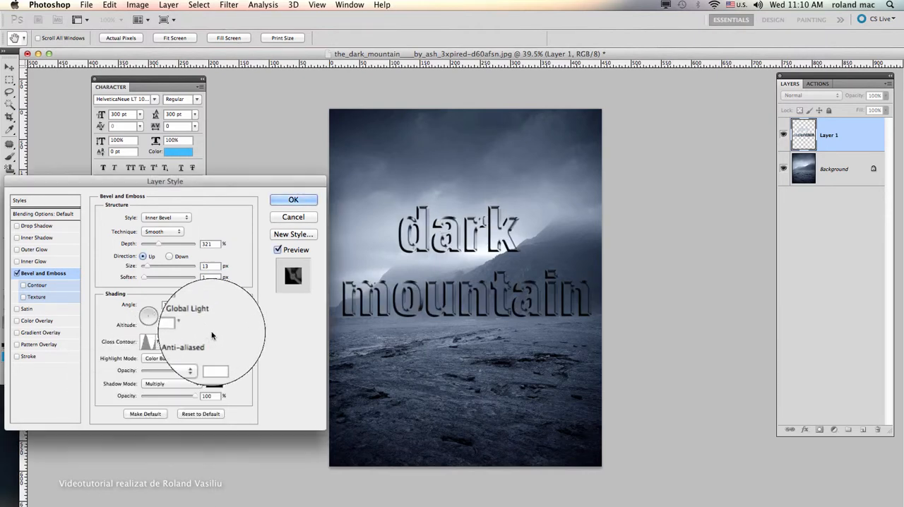
Step: Switch the bevel's highlight mode to Normal and set the highlight opacity to 85%
{"action": "left_click", "coordinate": [185, 358]}
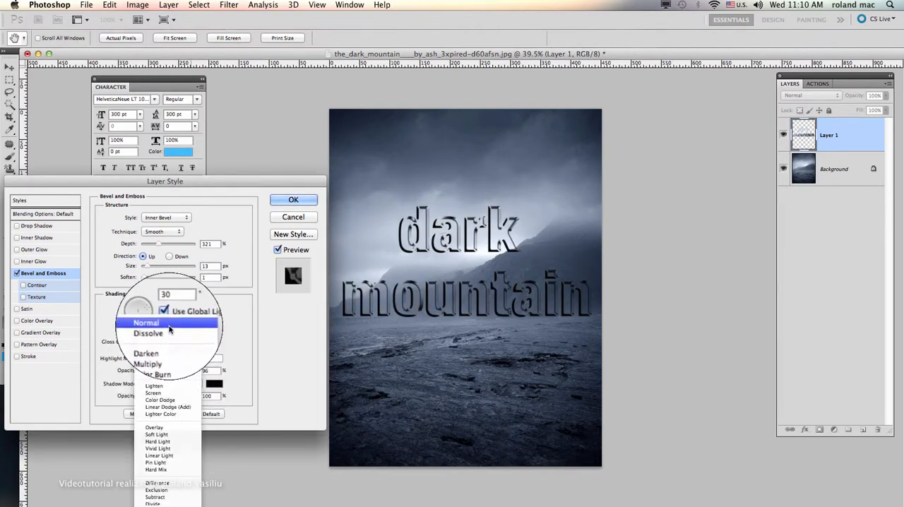
{"action": "left_click", "coordinate": [168, 323]}
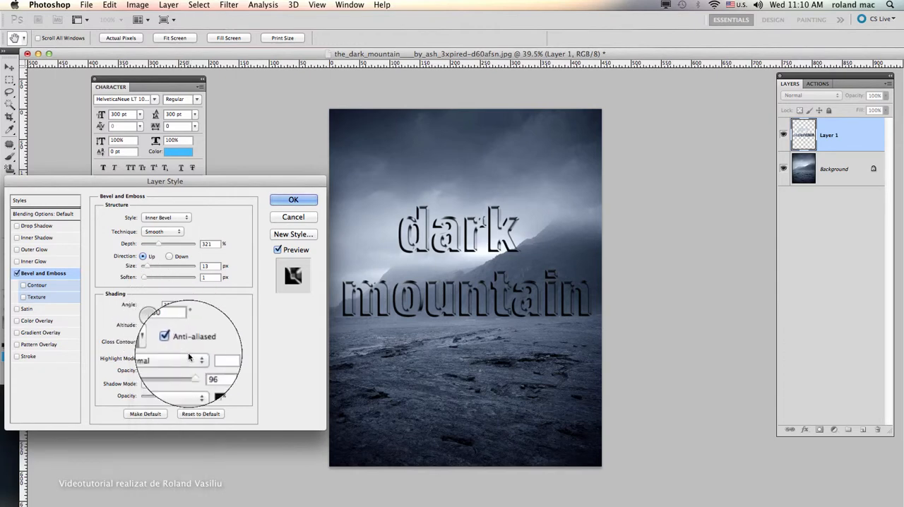
{"action": "left_click_drag", "start_coordinate": [195, 369], "coordinate": [191, 374]}
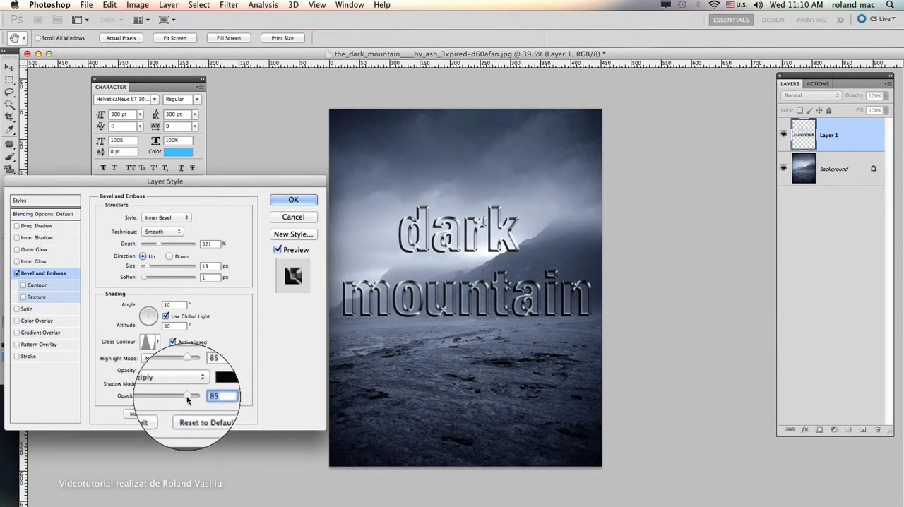
Step: Set the bevel's shadow opacity to 78% and its depth to 251%, and apply the layer style
{"action": "left_click_drag", "start_coordinate": [182, 395], "coordinate": [180, 396]}
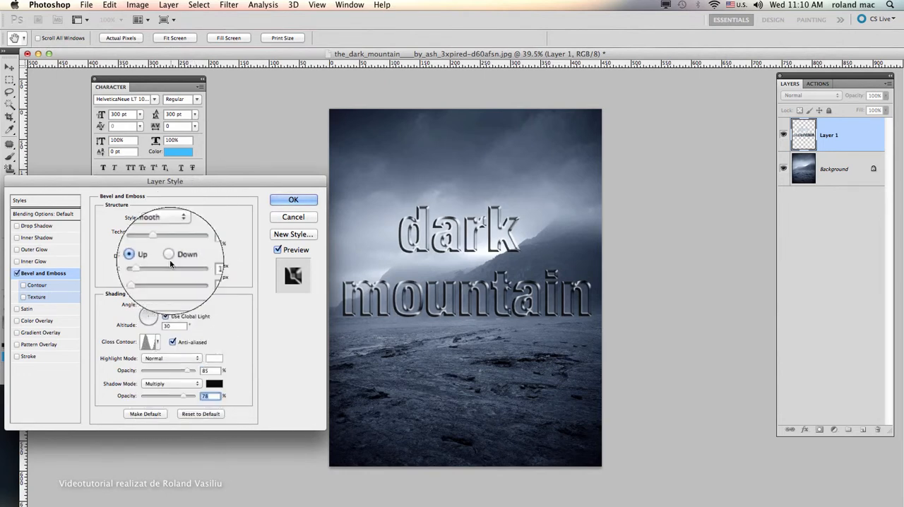
{"action": "left_click_drag", "start_coordinate": [151, 267], "coordinate": [155, 246]}
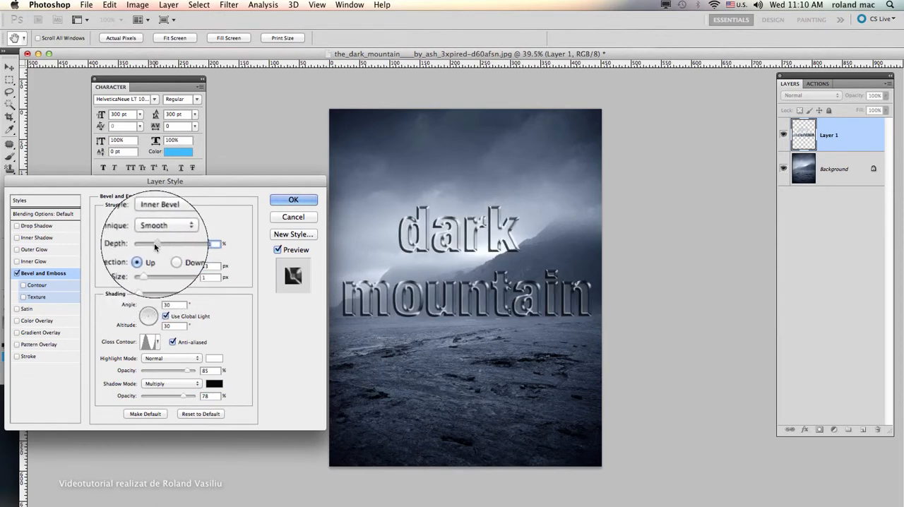
{"action": "left_click", "coordinate": [296, 205]}
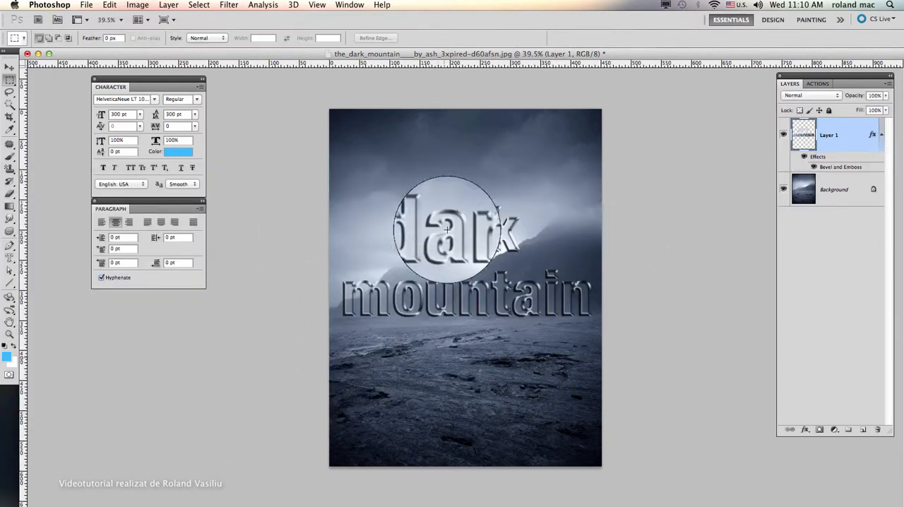
Step: Examine the beveled letters up close, hiding and reshowing Layer 1's Bevel and Emboss effect to compare
{"action": "scroll", "coordinate": [471, 245], "scroll_direction": "up", "scroll_amount": 5}
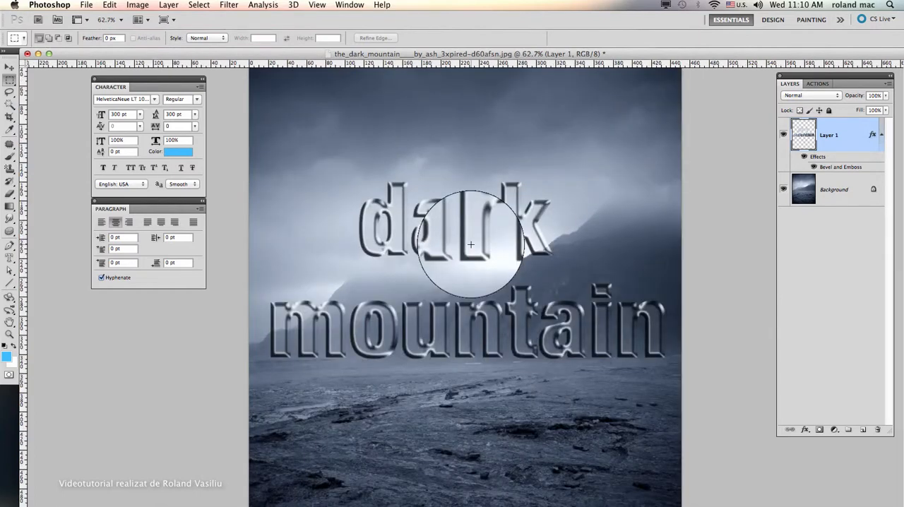
{"action": "scroll", "coordinate": [480, 241], "scroll_direction": "up", "scroll_amount": 2}
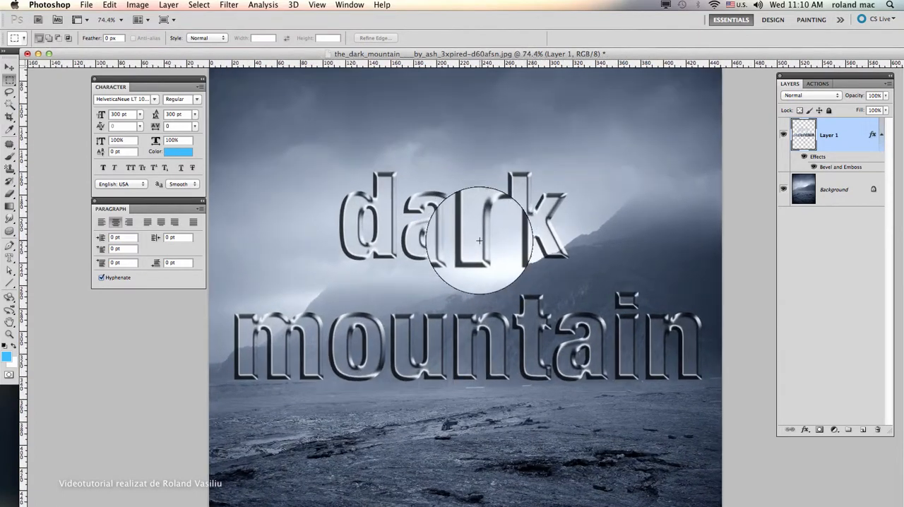
{"action": "scroll", "coordinate": [480, 241], "scroll_direction": "up", "scroll_amount": 3}
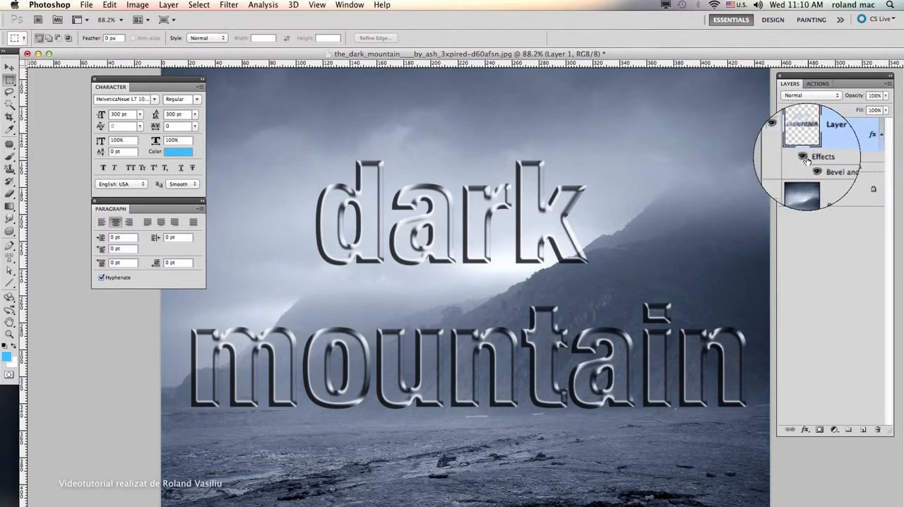
{"action": "left_click", "coordinate": [817, 168]}
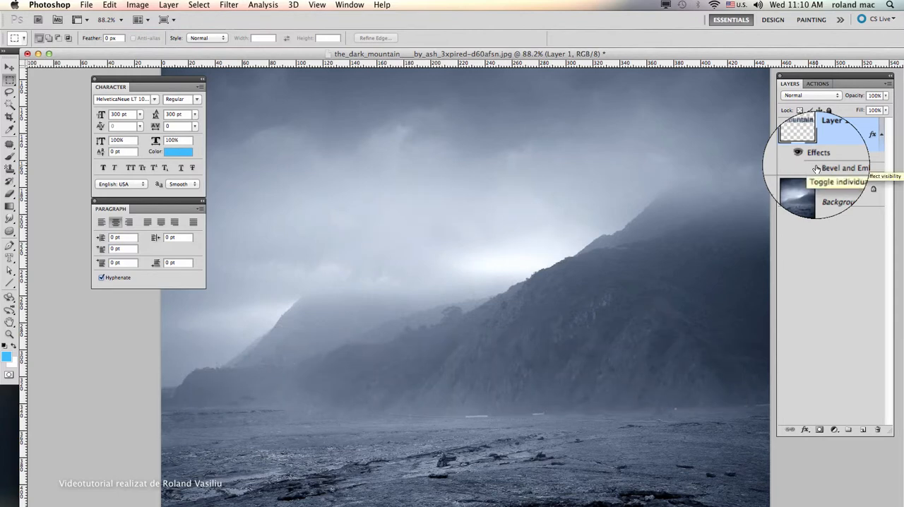
{"action": "left_click", "coordinate": [815, 168]}
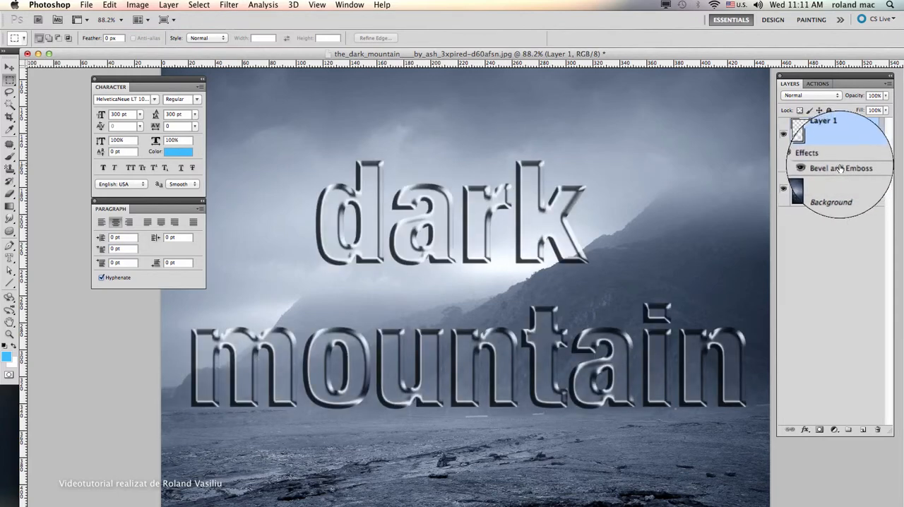